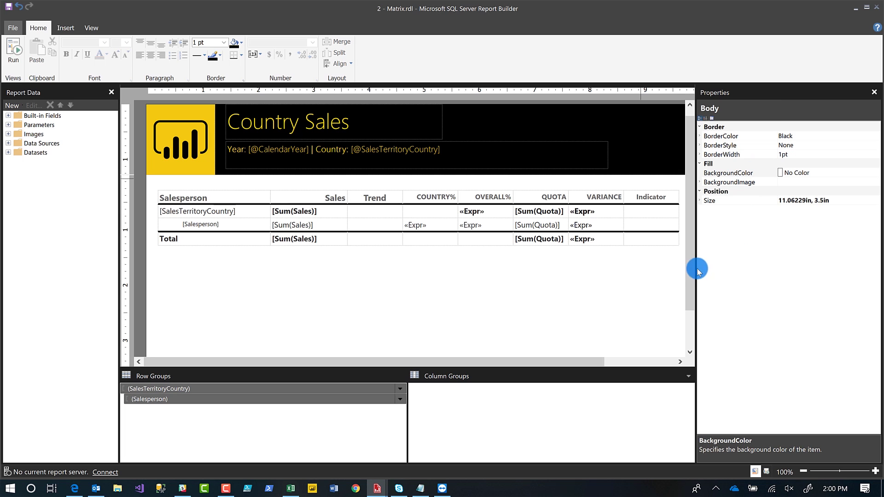
# Widen the design canvas by moving the Properties splitter right, then run the report.
pyautogui.moveTo(696, 273); pyautogui.dragTo(724, 273)
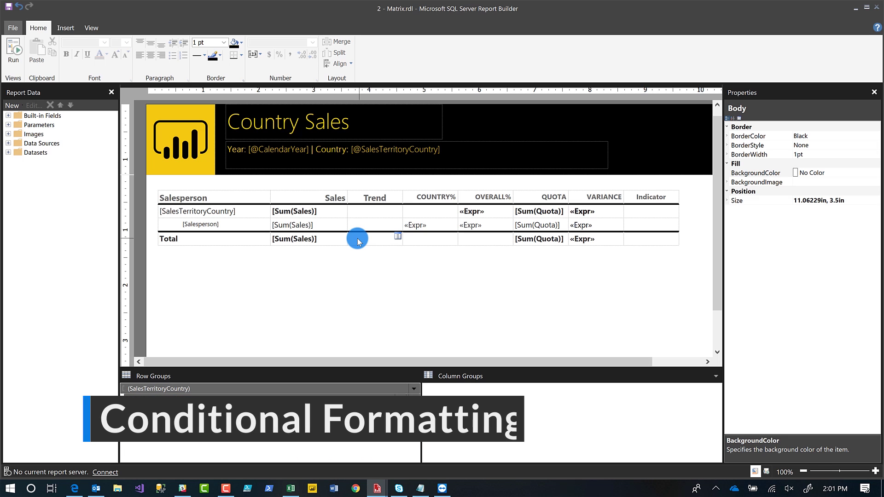
pyautogui.click(14, 51)
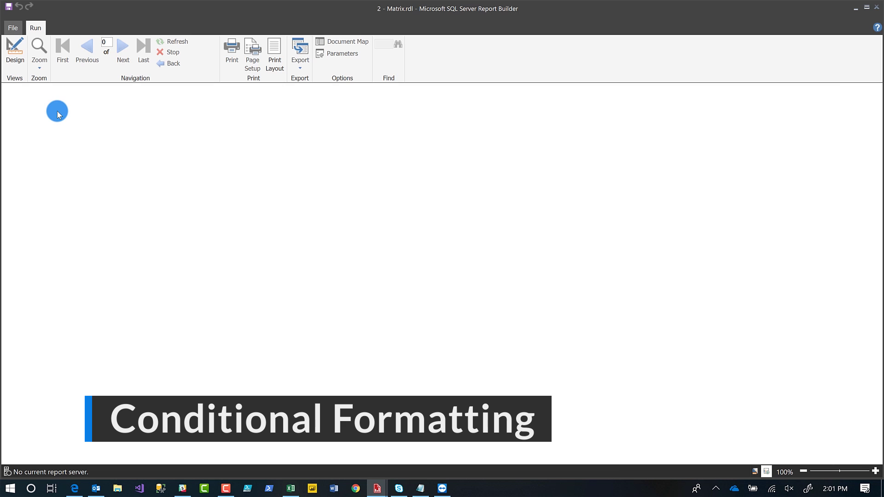
# View the report with Year 2011 and Country (All), then return to Design view.
pyautogui.click(59, 90)
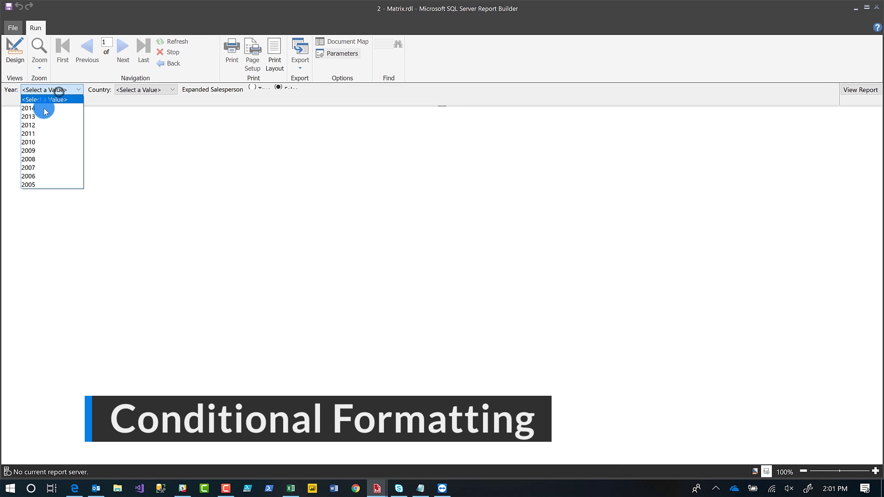
pyautogui.click(35, 133)
pyautogui.click(144, 90)
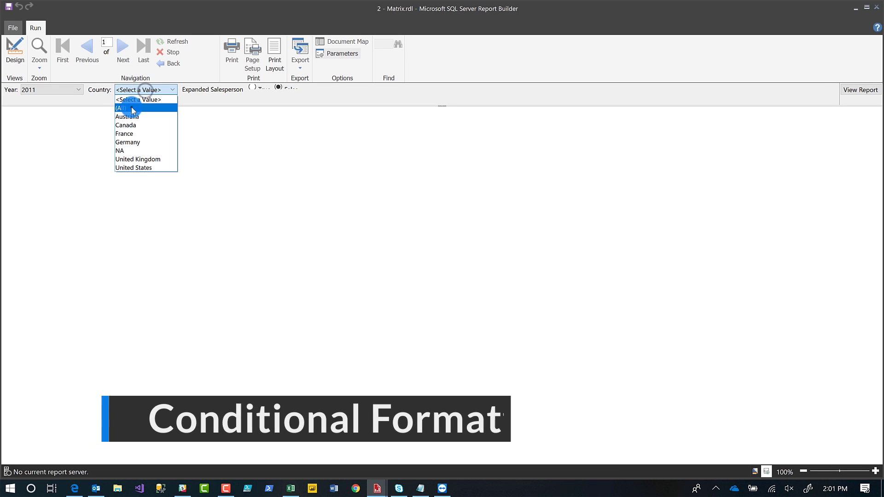
pyautogui.click(133, 110)
pyautogui.click(863, 90)
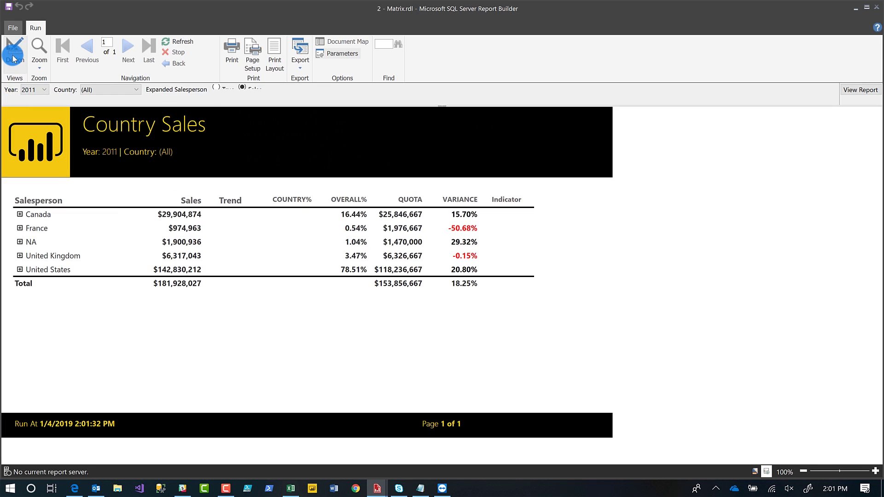
pyautogui.click(13, 58)
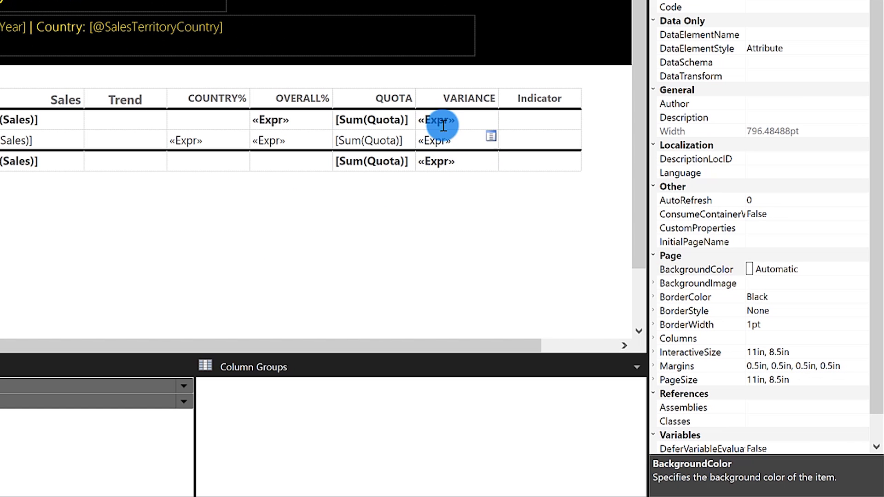
# Select the VARIANCE detail cell and open its Font Color dropdown in Properties.
pyautogui.click(454, 146)
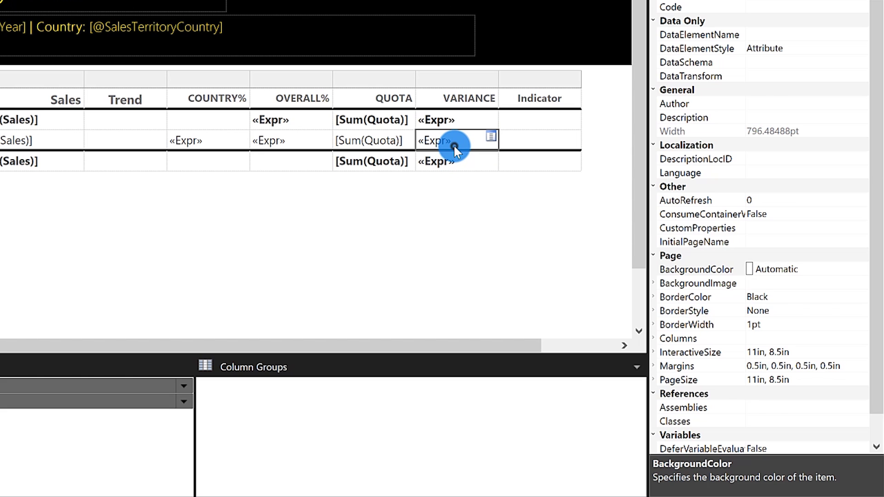
pyautogui.rightClick(454, 146)
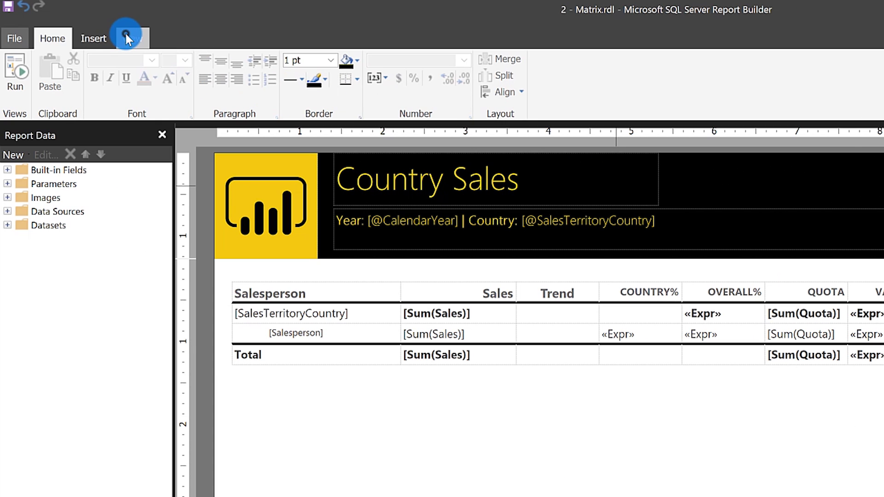
pyautogui.click(128, 36)
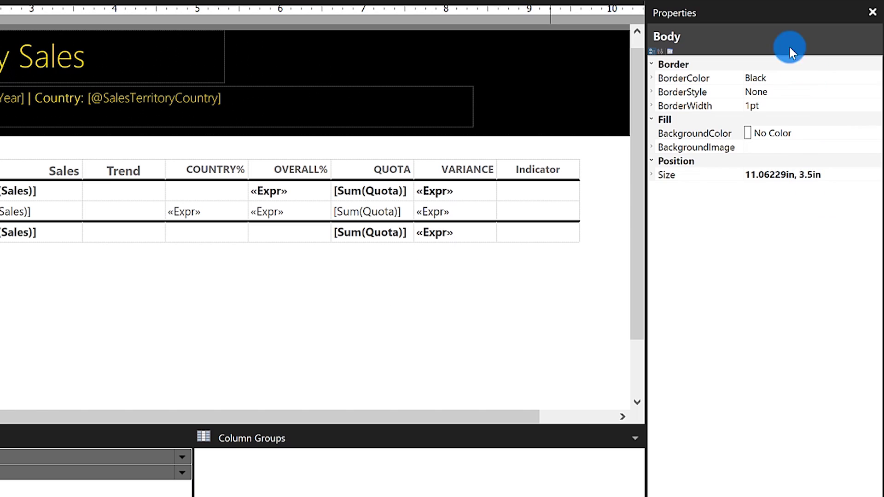
pyautogui.click(456, 211)
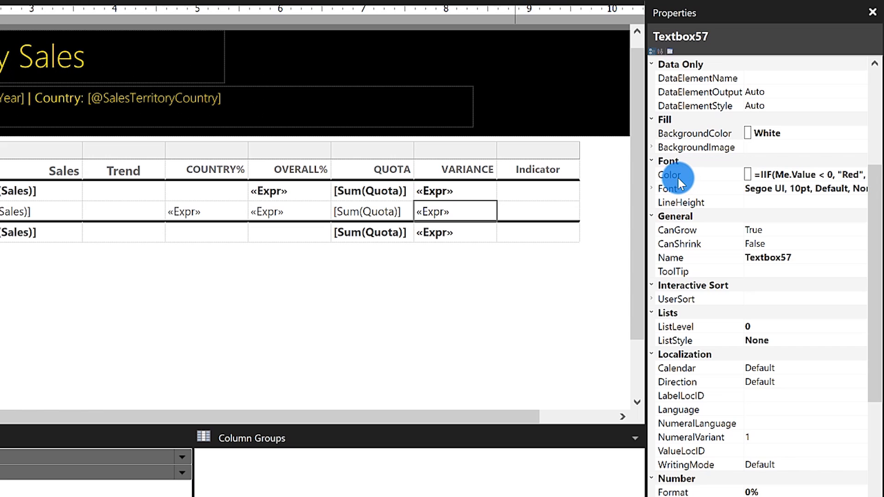
pyautogui.doubleClick(848, 176)
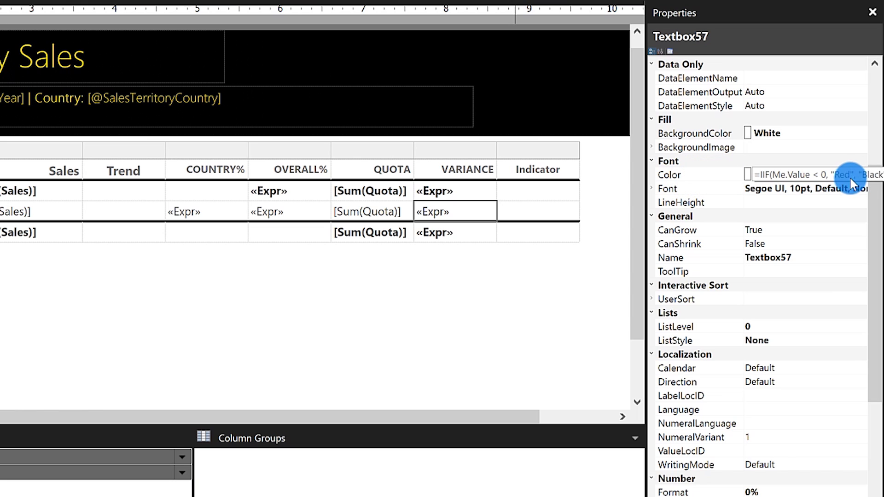
pyautogui.click(863, 174)
pyautogui.click(860, 175)
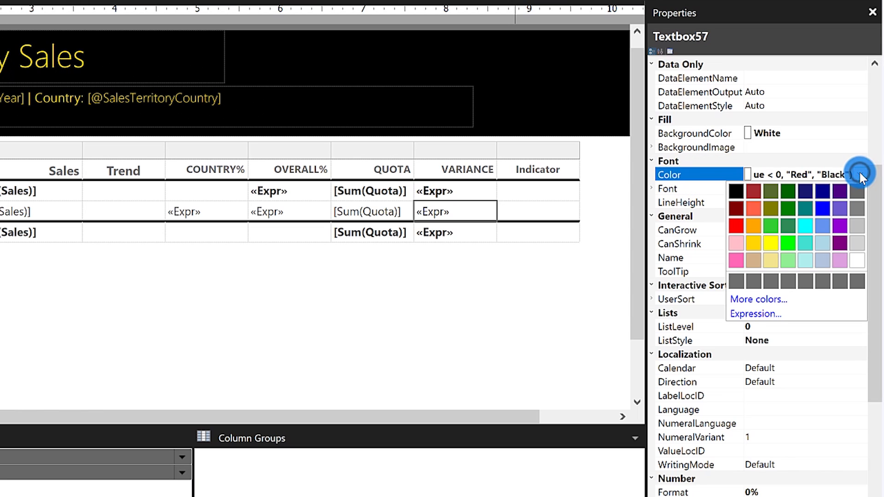
# Confirm the font colour expression =IIF(Me.Value < 0, "Red", "Black") for the variance cell.
pyautogui.click(772, 316)
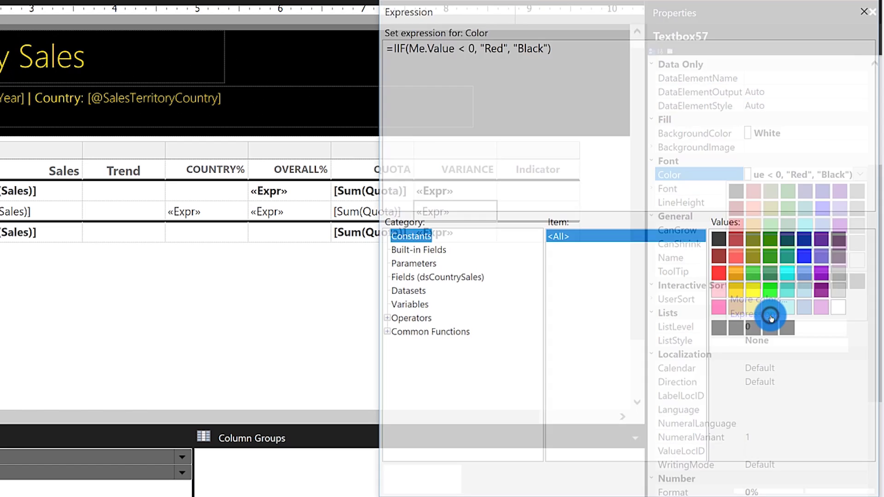
pyautogui.moveTo(613, 8); pyautogui.dragTo(283, 14)
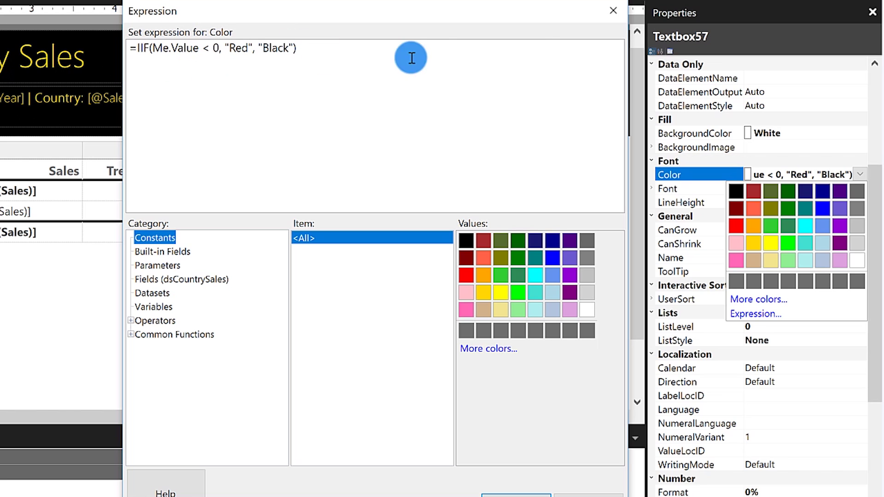
pyautogui.doubleClick(241, 52)
pyautogui.doubleClick(274, 58)
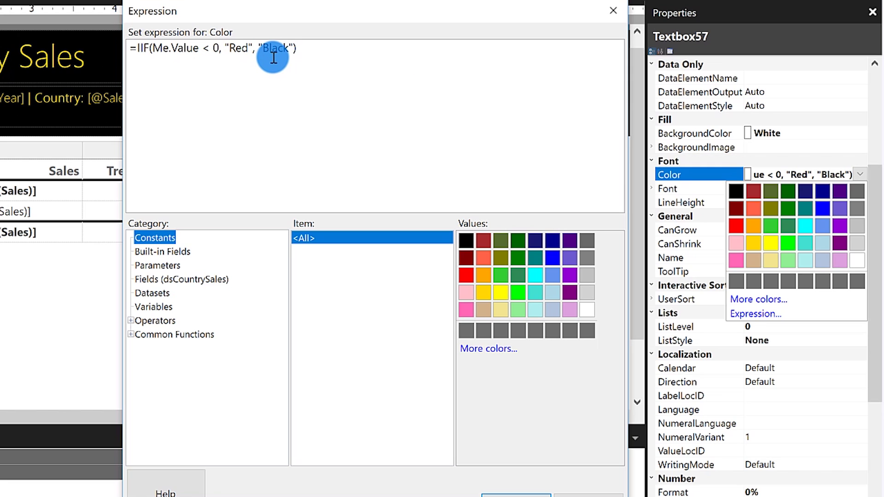
pyautogui.click(274, 58)
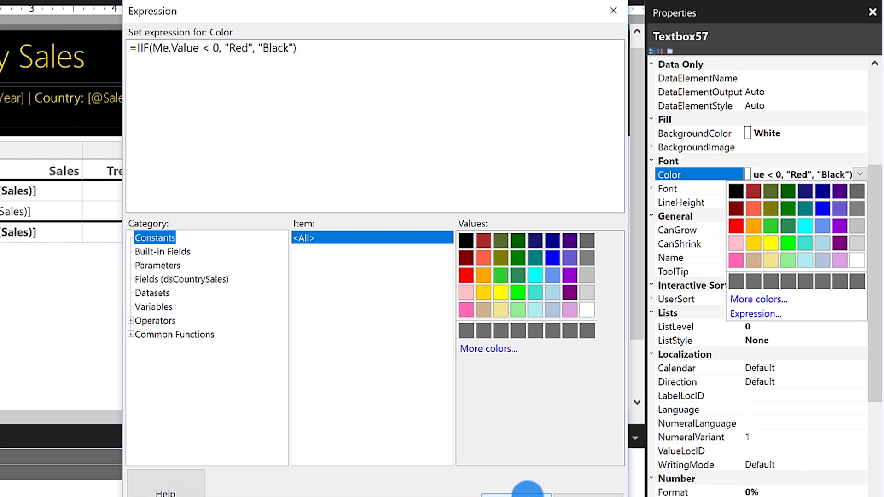
pyautogui.click(527, 491)
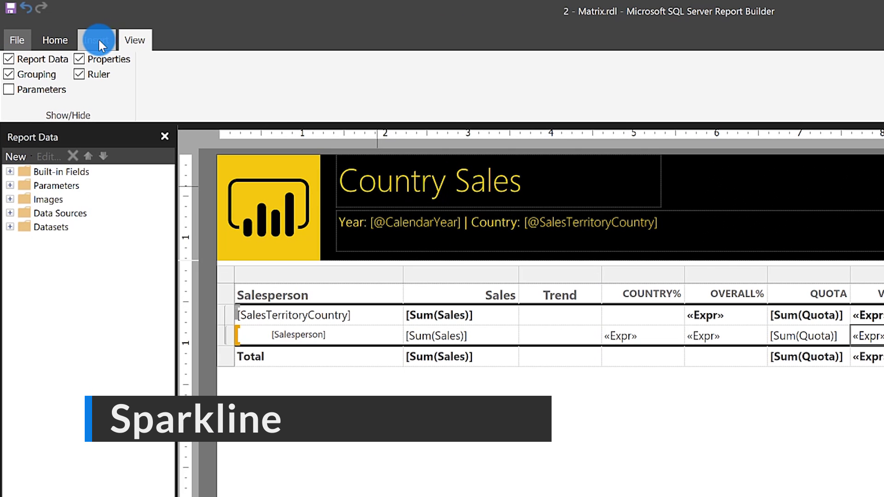
# Insert a smooth Line sparkline into the salesperson row's Trend detail cell.
pyautogui.click(96, 37)
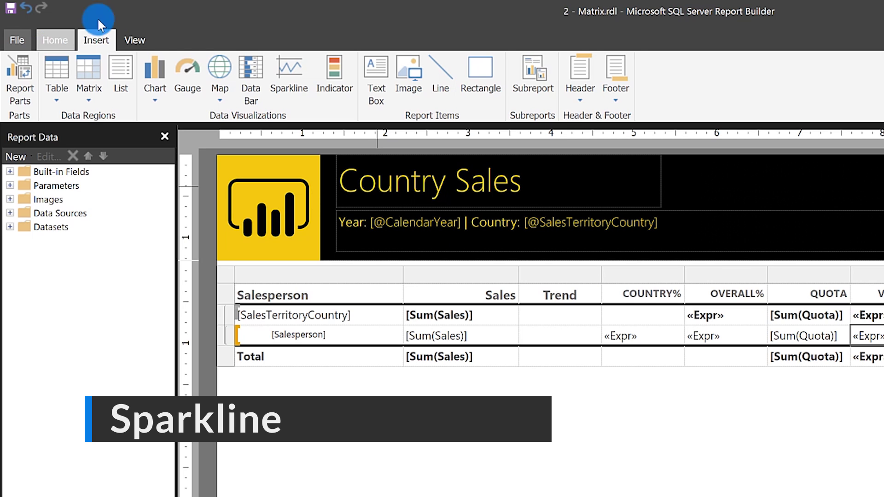
pyautogui.click(290, 66)
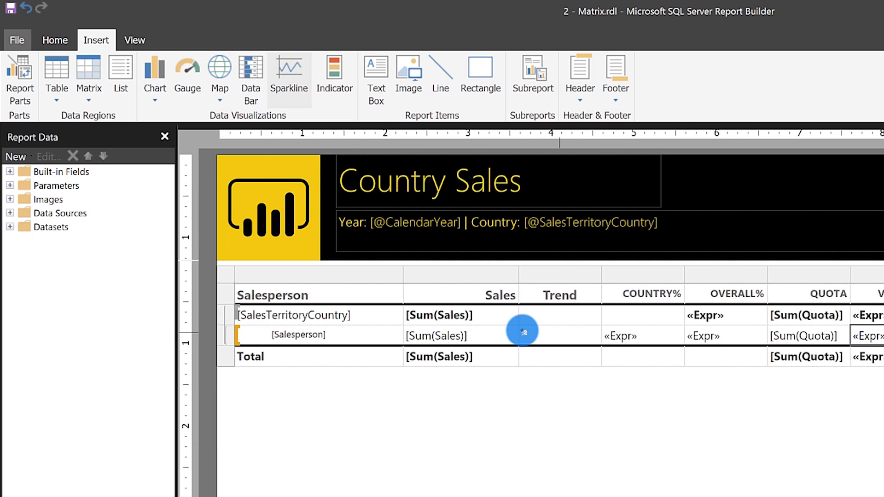
pyautogui.click(546, 335)
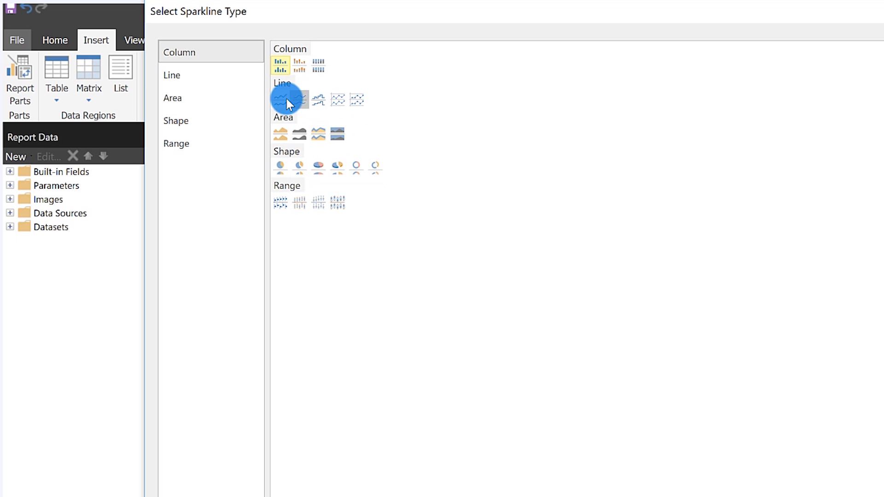
pyautogui.click(299, 100)
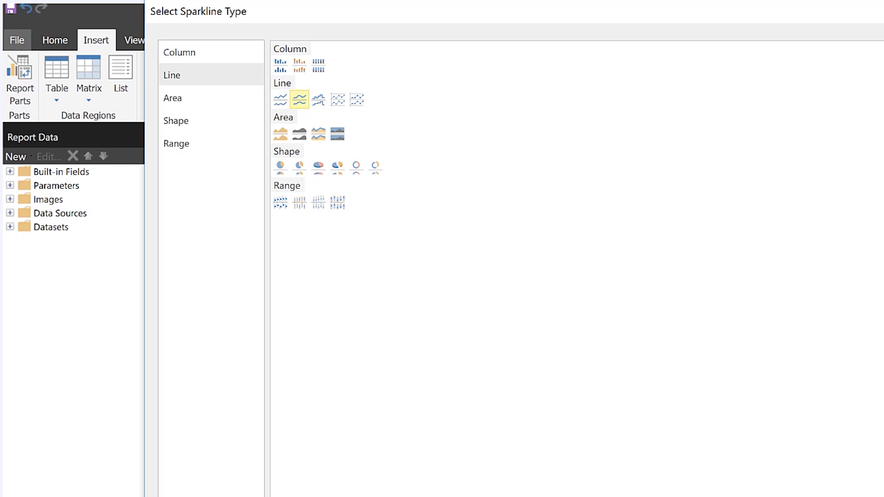
pyautogui.click(694, 407)
# Set the Trend sparkline's value to Sales and its category group to Month.
pyautogui.click(586, 333)
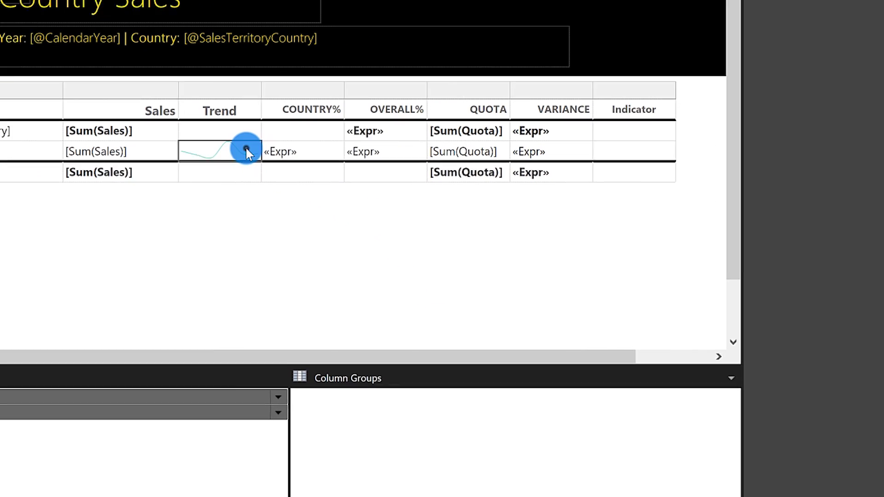
pyautogui.click(247, 148)
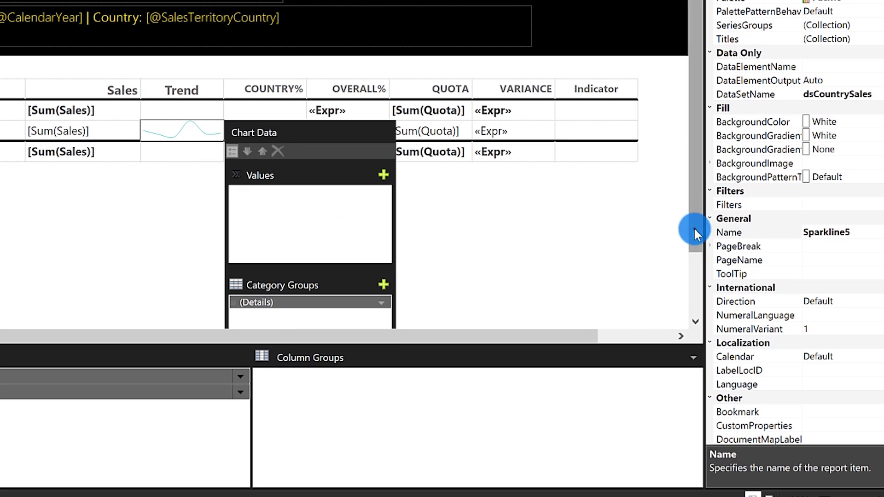
pyautogui.moveTo(694, 227); pyautogui.dragTo(696, 334)
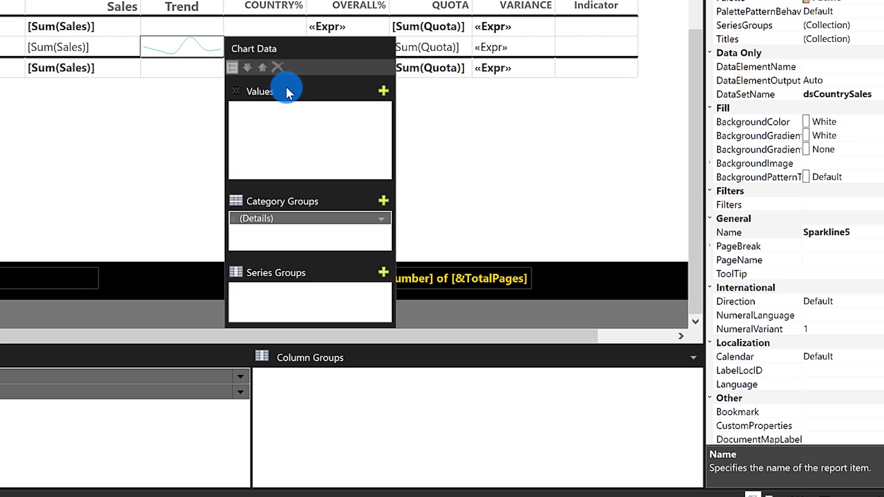
pyautogui.click(384, 90)
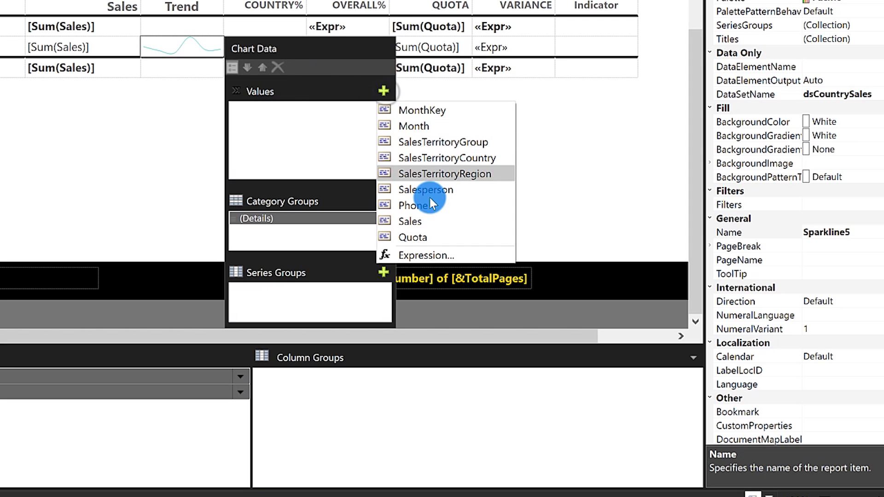
pyautogui.click(432, 219)
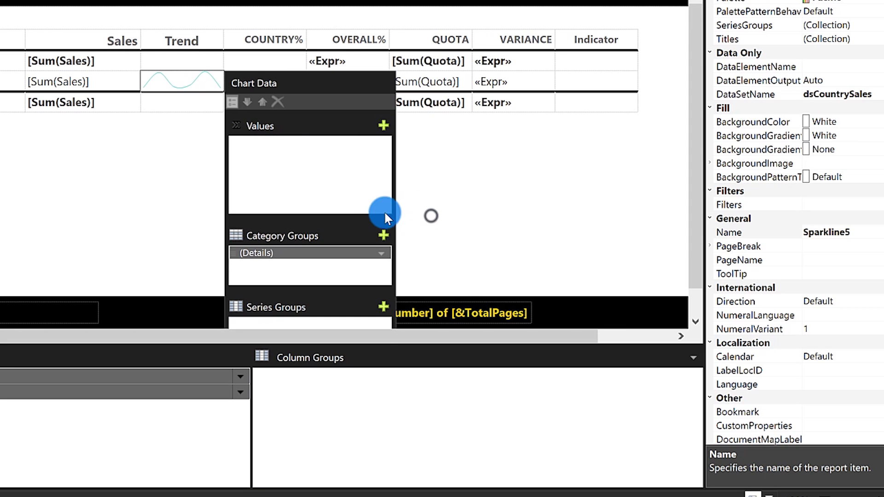
pyautogui.click(381, 252)
pyautogui.click(413, 284)
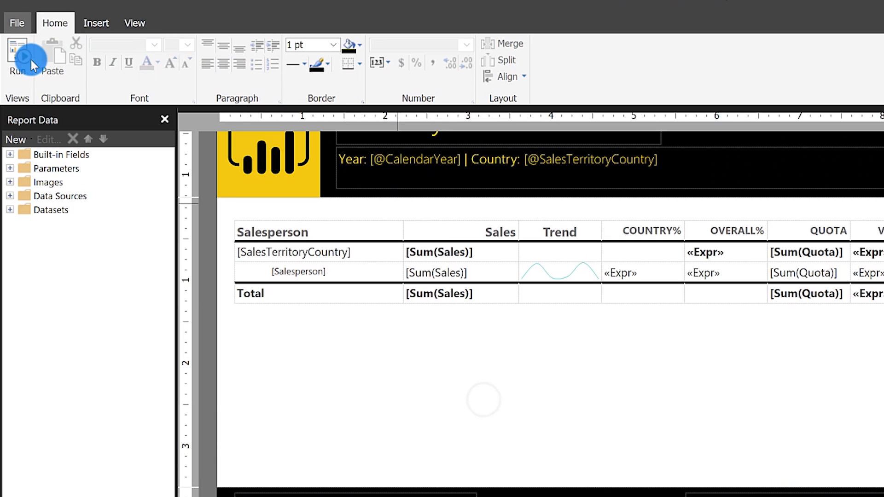
pyautogui.click(19, 59)
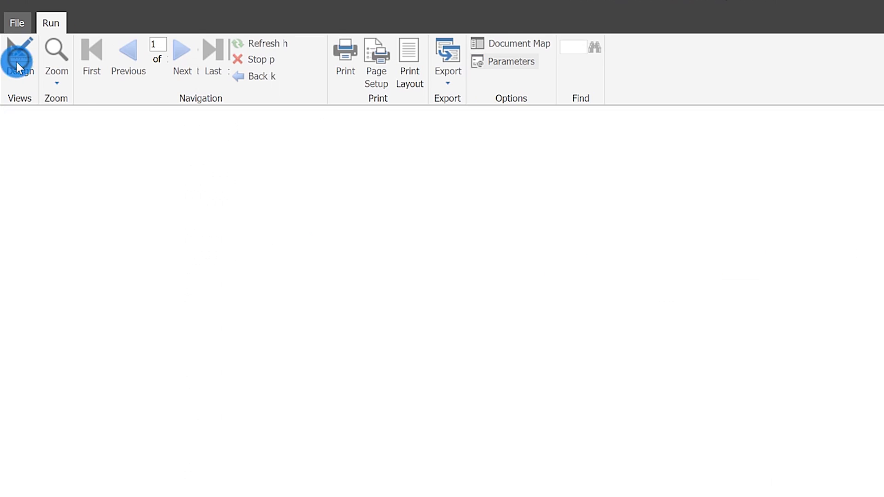
# Preview Year 2013 for all countries, expand United States, then return to Design.
pyautogui.click(79, 114)
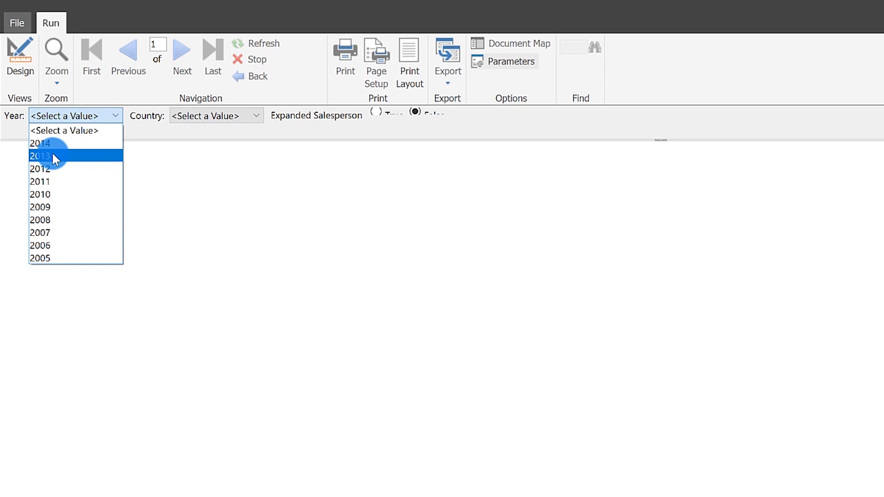
pyautogui.click(52, 154)
pyautogui.click(191, 118)
pyautogui.click(198, 143)
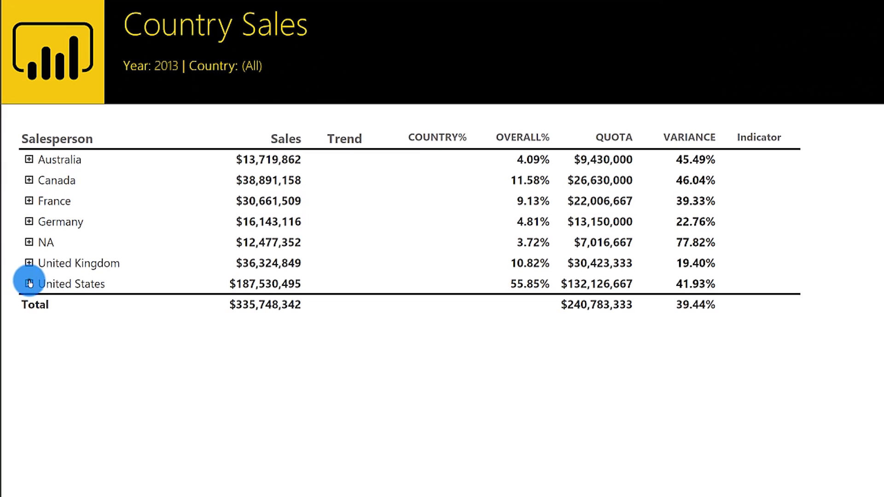
pyautogui.click(29, 284)
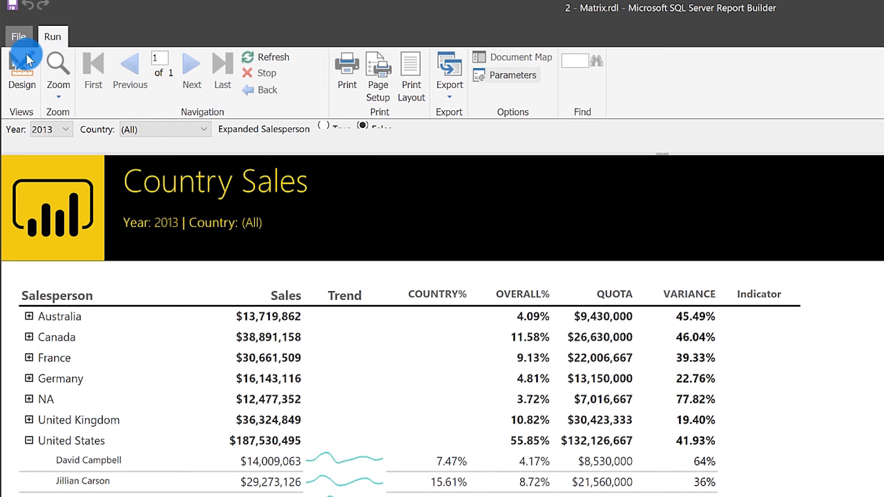
pyautogui.click(23, 65)
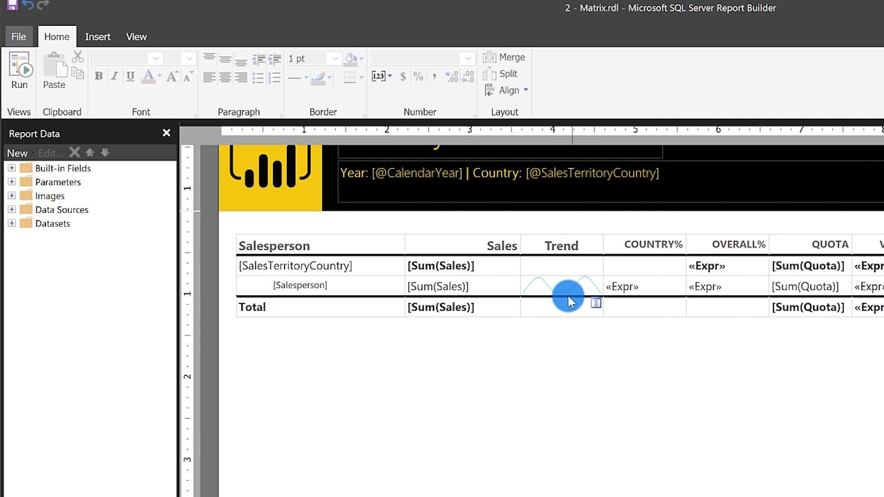
# Select the sparkline's Sales series in the Chart Data pane.
pyautogui.click(566, 292)
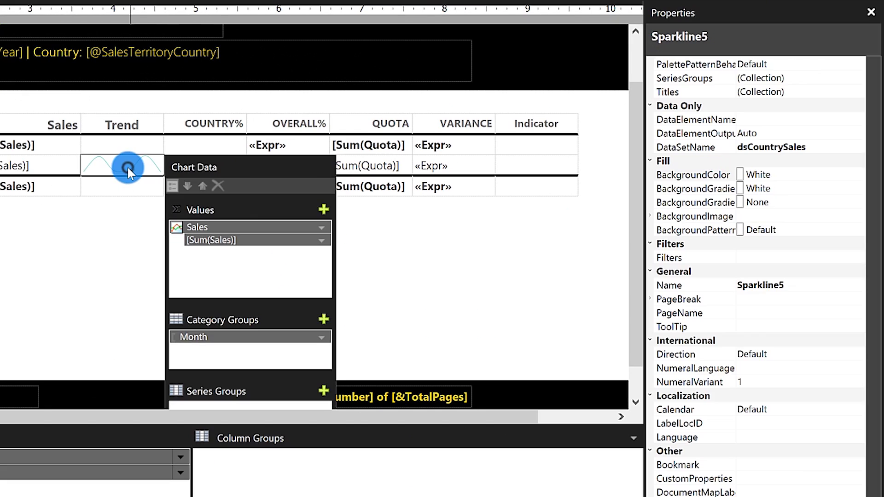
pyautogui.rightClick(222, 239)
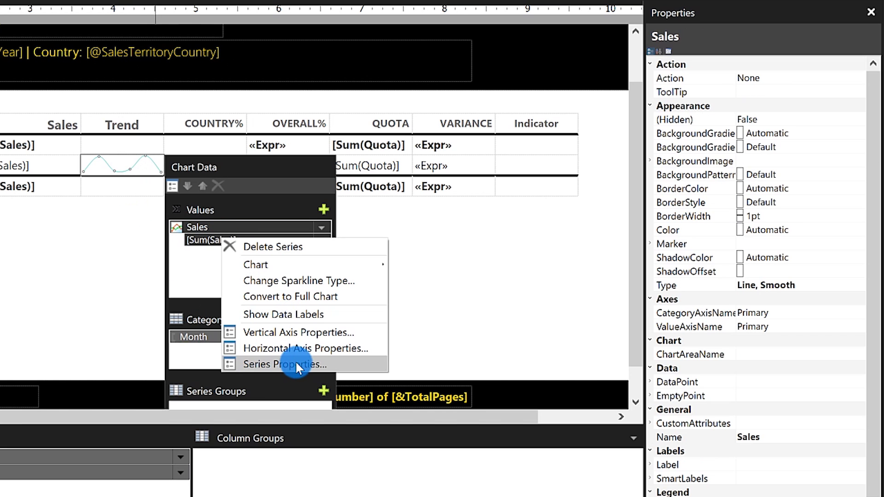
pyautogui.click(115, 169)
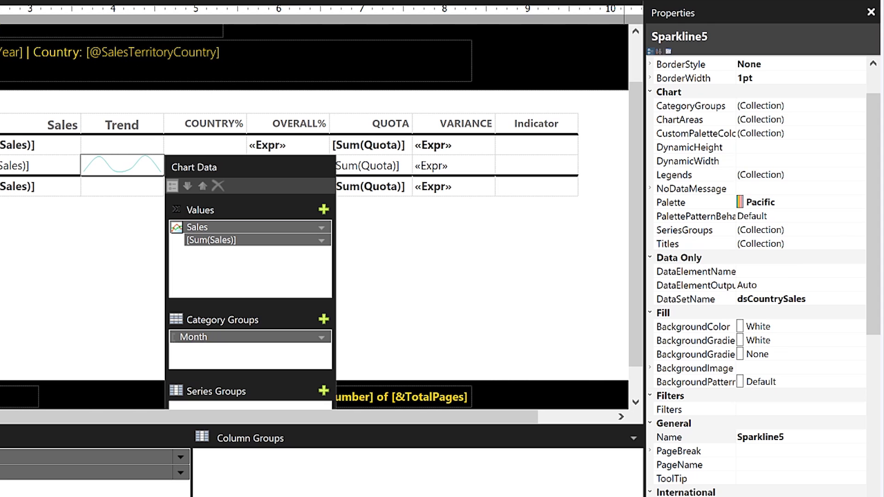
pyautogui.click(132, 240)
pyautogui.click(137, 163)
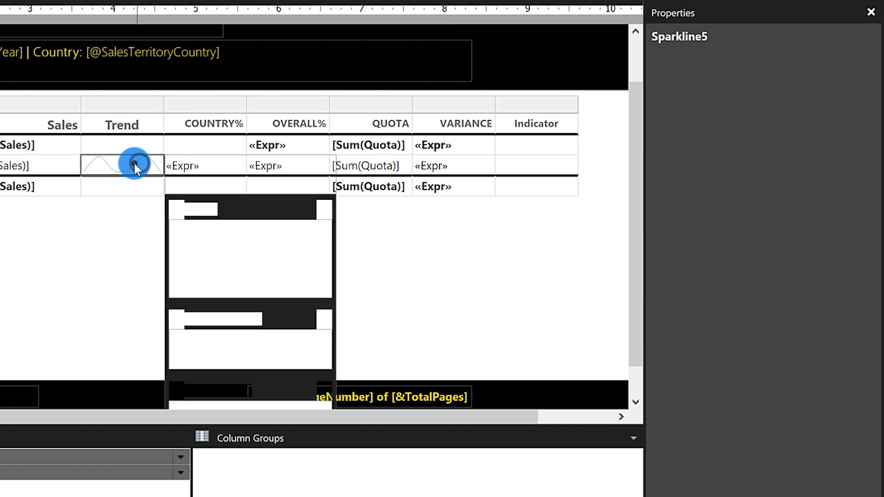
pyautogui.click(94, 161)
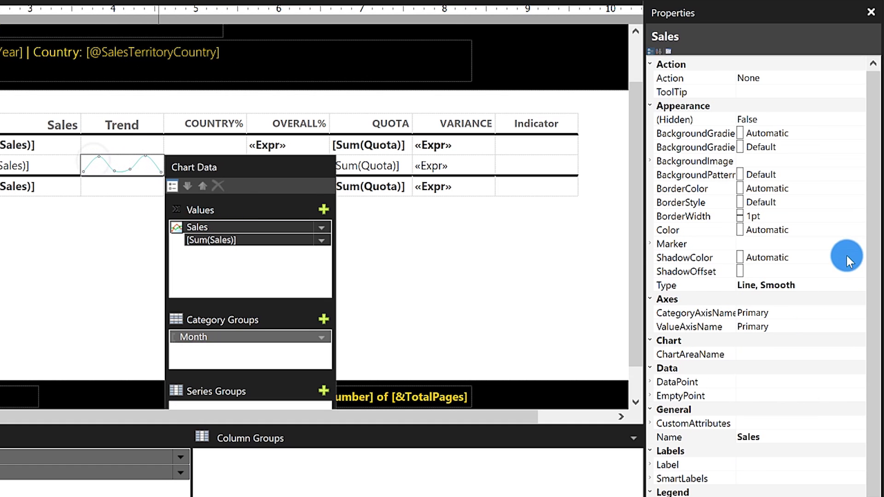
# Set the Sales series Color to #f2c811 and BorderWidth to 2pt.
pyautogui.click(788, 230)
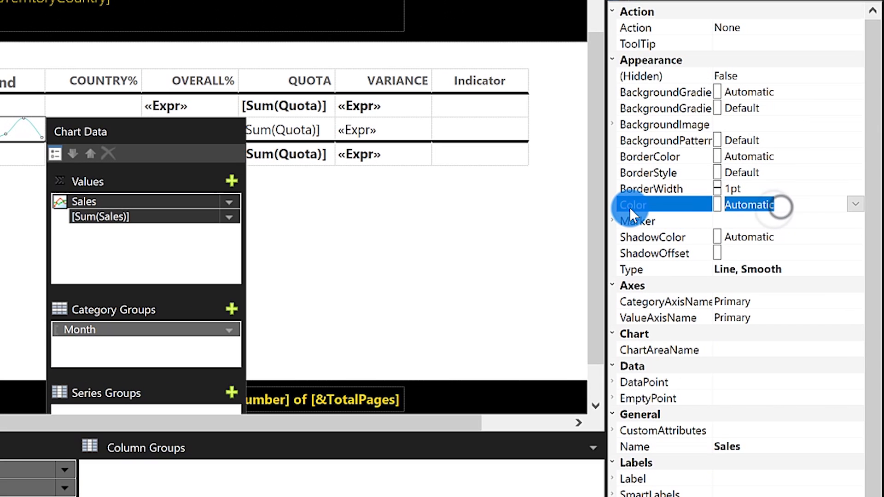
pyautogui.write('#f2c811')
pyautogui.click(727, 189)
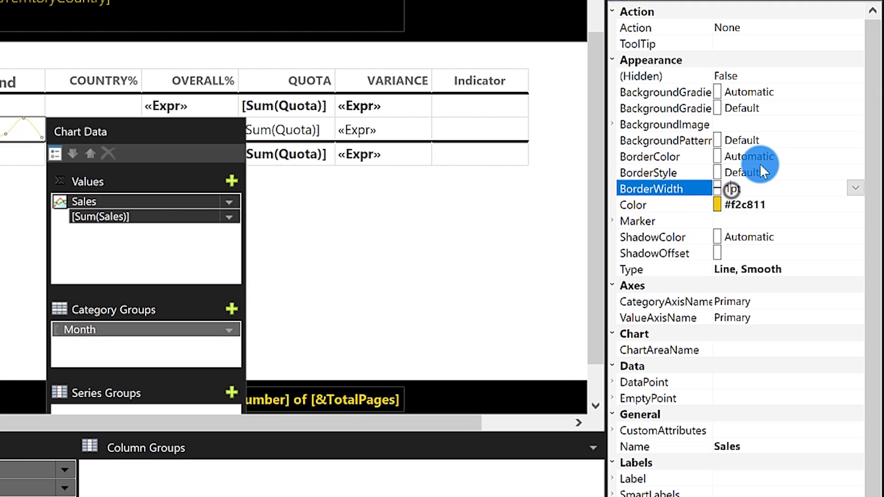
pyautogui.press('BackSpace')
pyautogui.write('2')
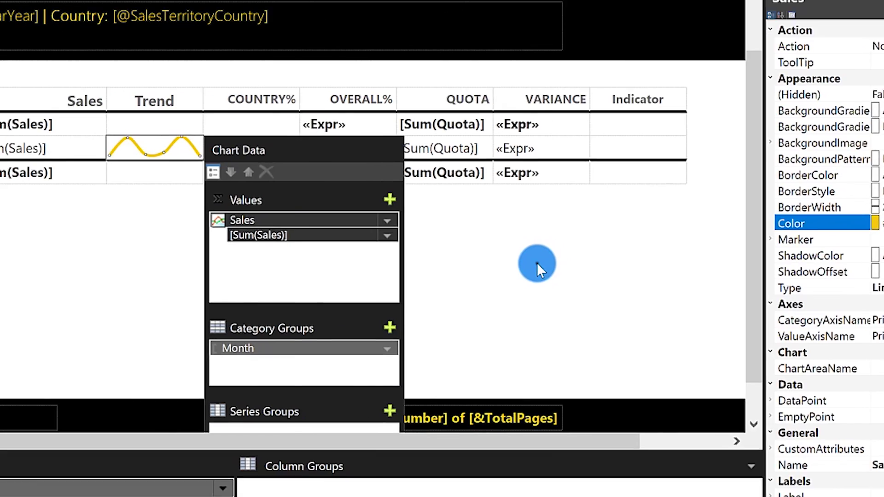
pyautogui.click(774, 291)
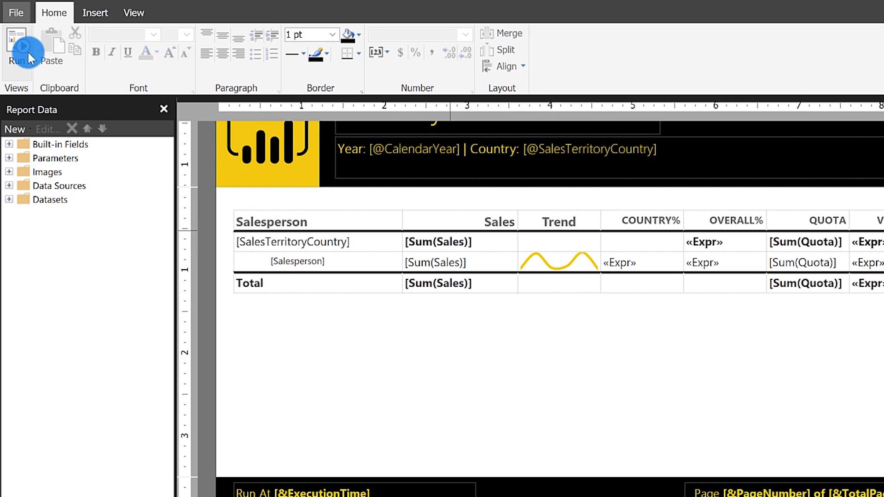
pyautogui.click(27, 50)
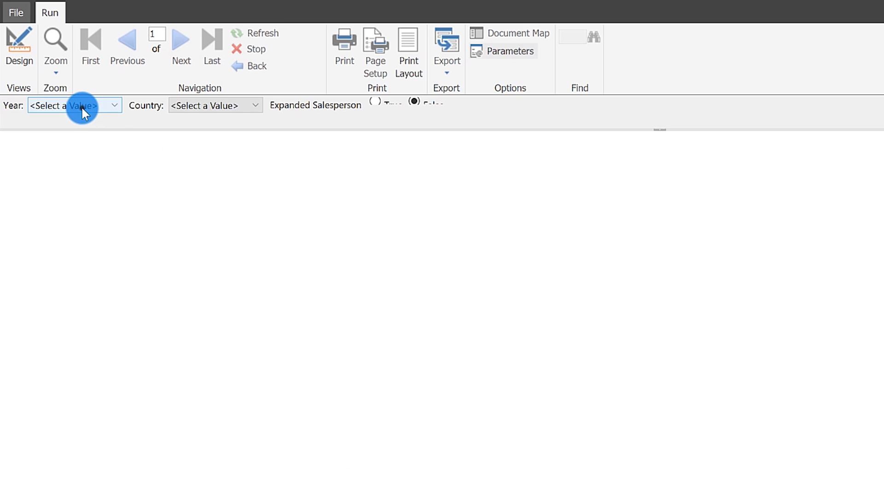
# Run the preview with Year 2013 and Country (All).
pyautogui.click(81, 106)
pyautogui.click(53, 145)
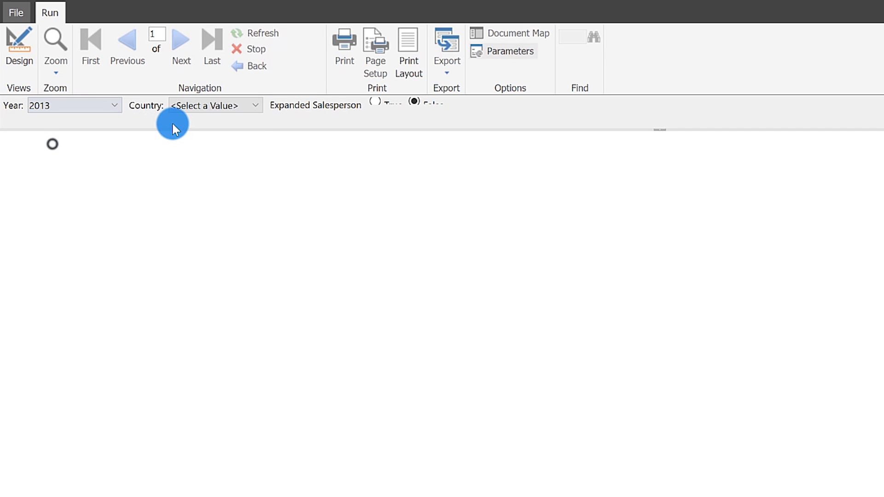
pyautogui.click(194, 104)
pyautogui.click(188, 132)
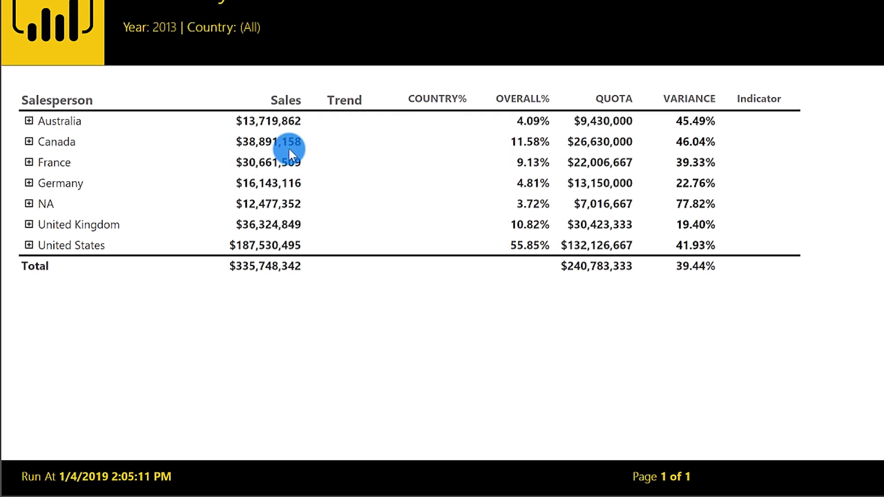
# Expand and collapse Canada and France to check their yellow Trend sparklines.
pyautogui.click(29, 142)
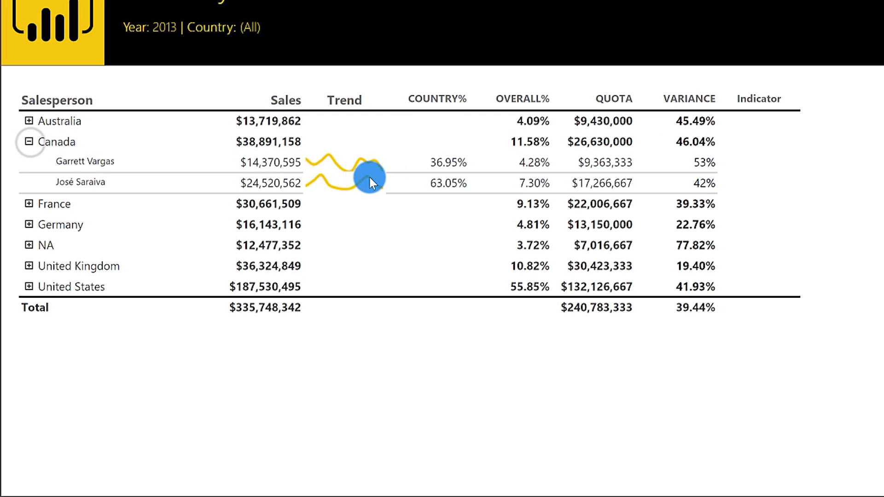
pyautogui.click(29, 142)
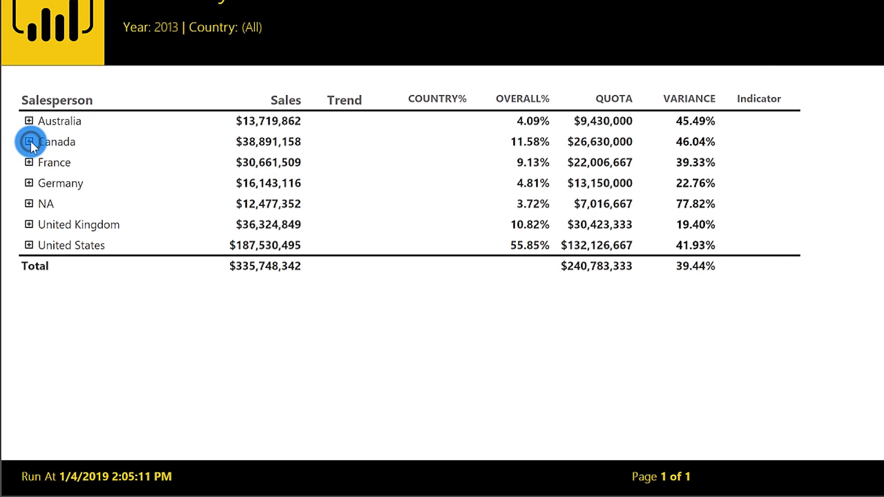
pyautogui.click(28, 164)
pyautogui.click(29, 162)
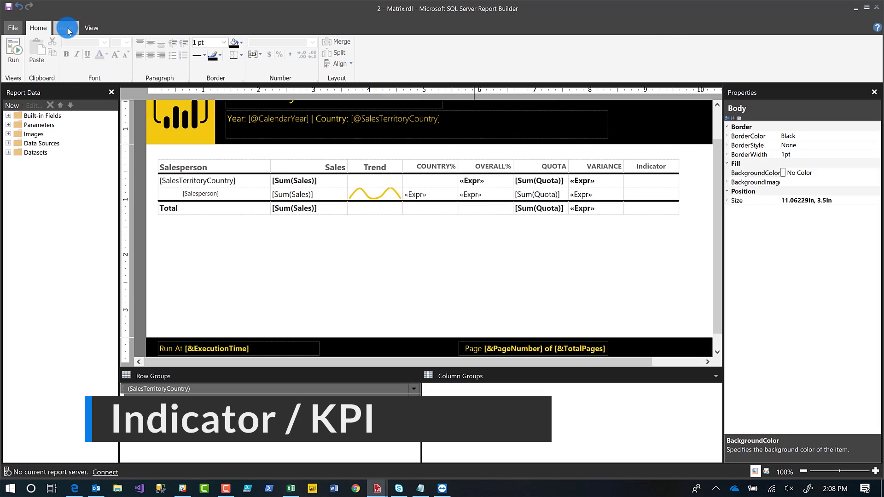
pyautogui.click(66, 28)
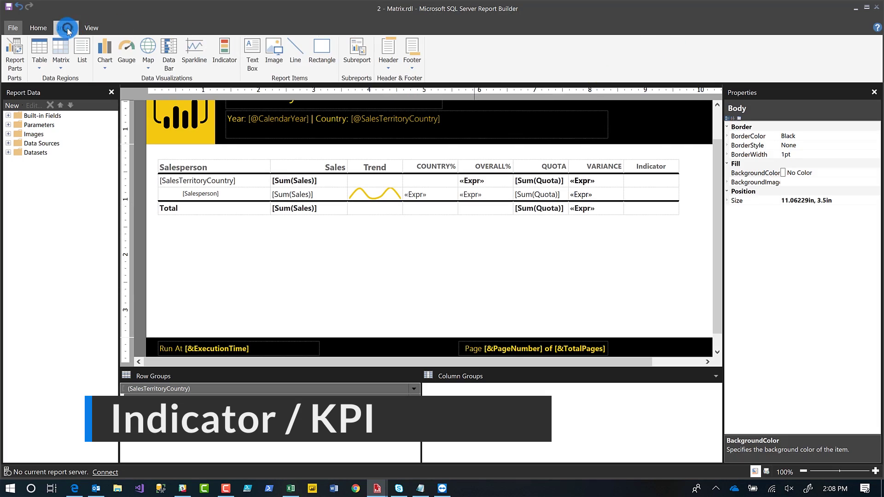
# Place a red/yellow/green Shapes indicator in the salesperson row's Indicator cell.
pyautogui.click(224, 49)
pyautogui.click(637, 196)
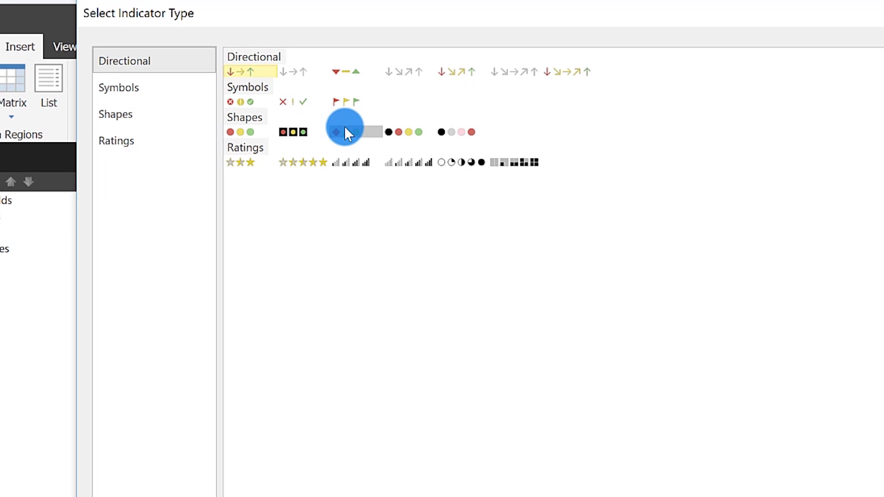
pyautogui.click(326, 121)
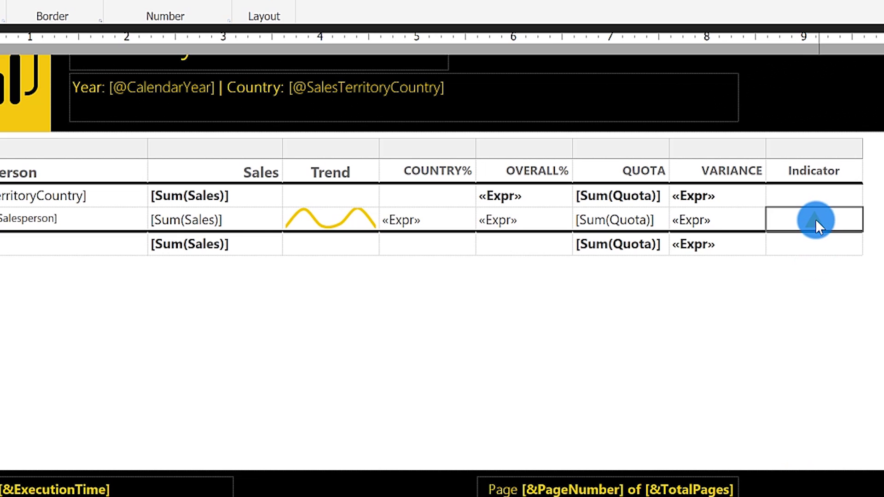
pyautogui.moveTo(711, 220)
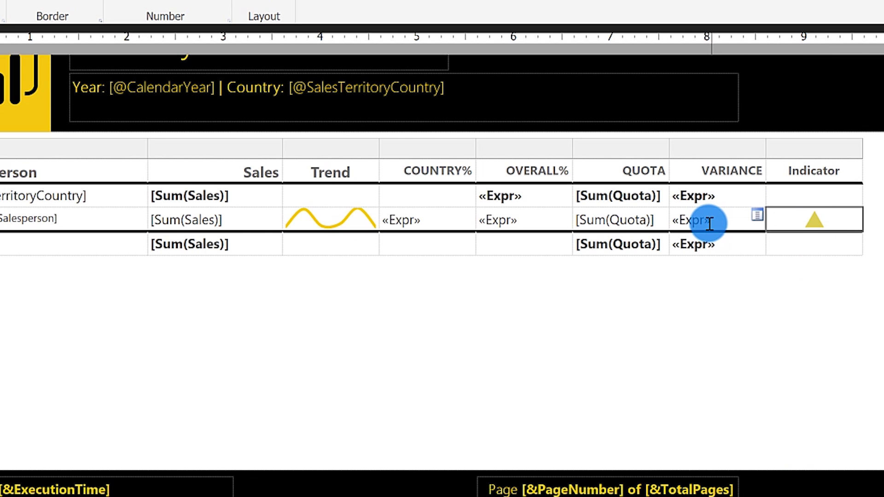
pyautogui.rightClick(720, 224)
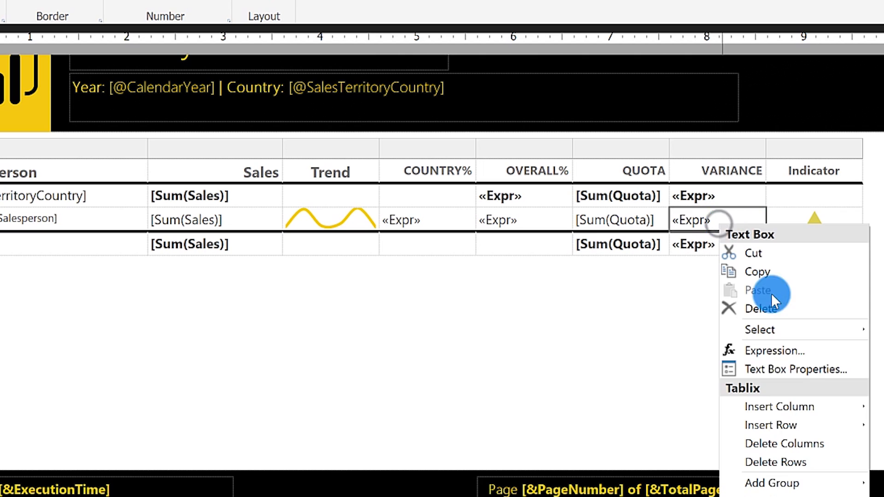
# Copy the VARIANCE textbox's variance formula from its expression editor.
pyautogui.click(783, 346)
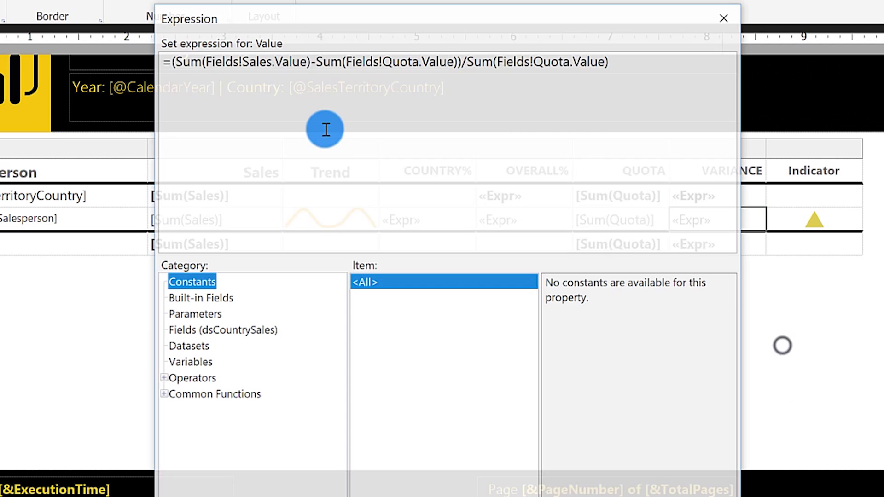
pyautogui.tripleClick(611, 76)
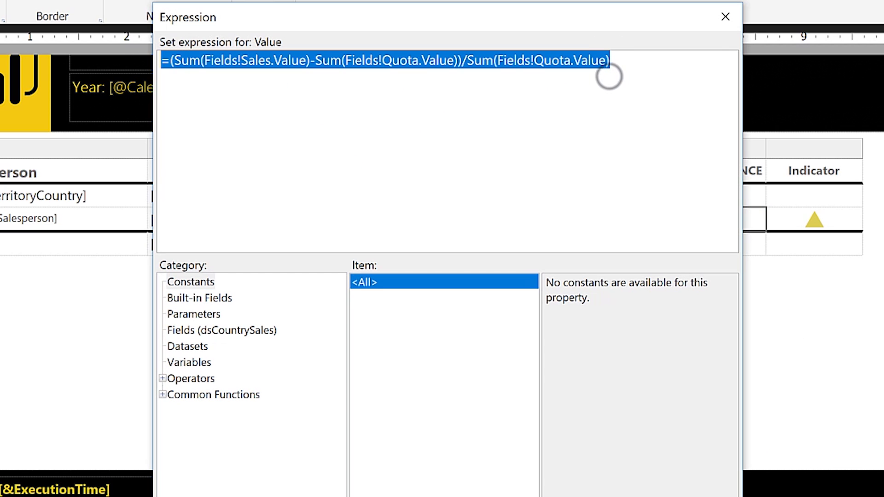
pyautogui.click(724, 19)
# Set the salesperson indicator's value to the pasted (Sum(Sales) − Sum(Quota)) / Sum(Quota) expression.
pyautogui.click(681, 214)
pyautogui.rightClick(681, 214)
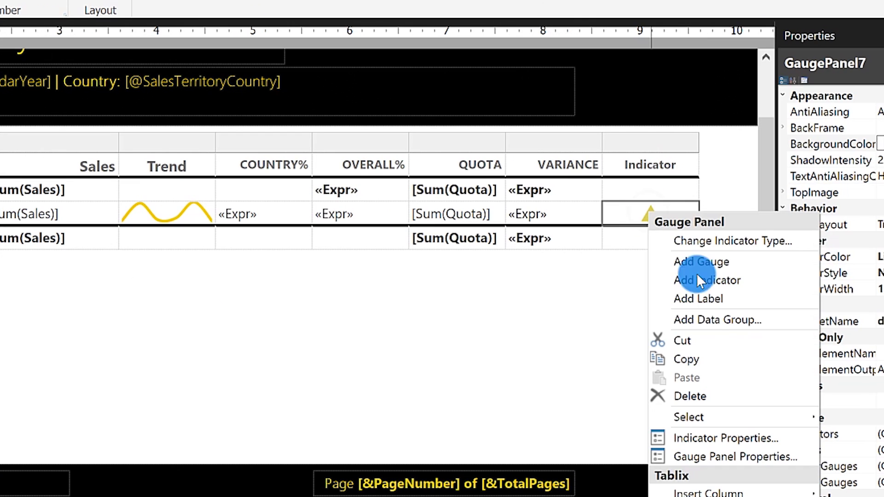
pyautogui.click(716, 436)
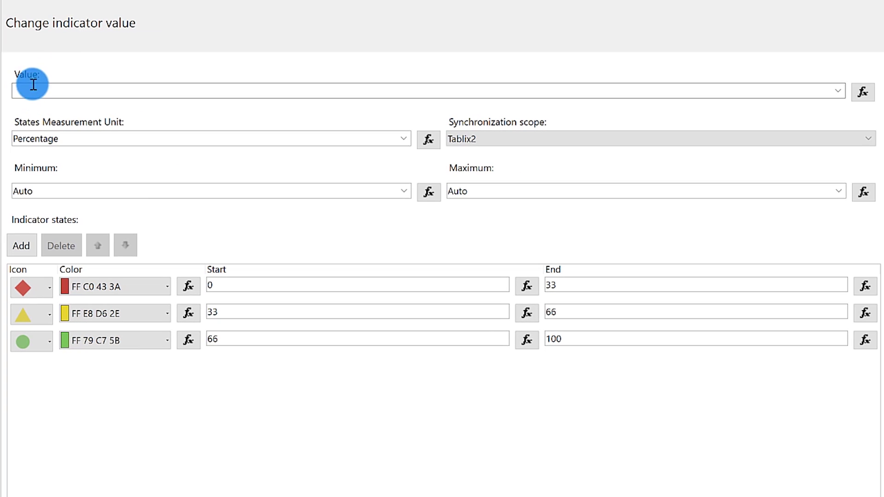
pyautogui.click(863, 92)
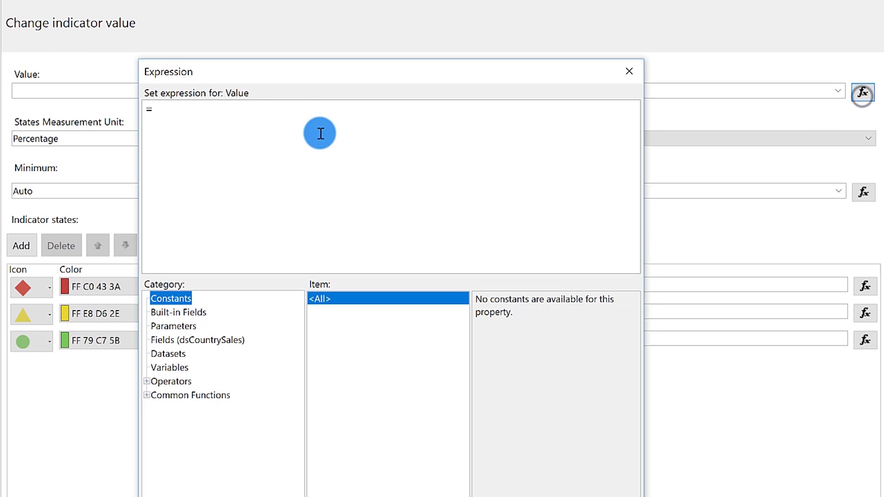
pyautogui.click(208, 103)
pyautogui.hotkey('ctrl', 'a')
pyautogui.write('=(Sum(Fields!Sales.Value)-Sum(Fields!Quota.Value))/Sum(Fields!Quota.Value)')
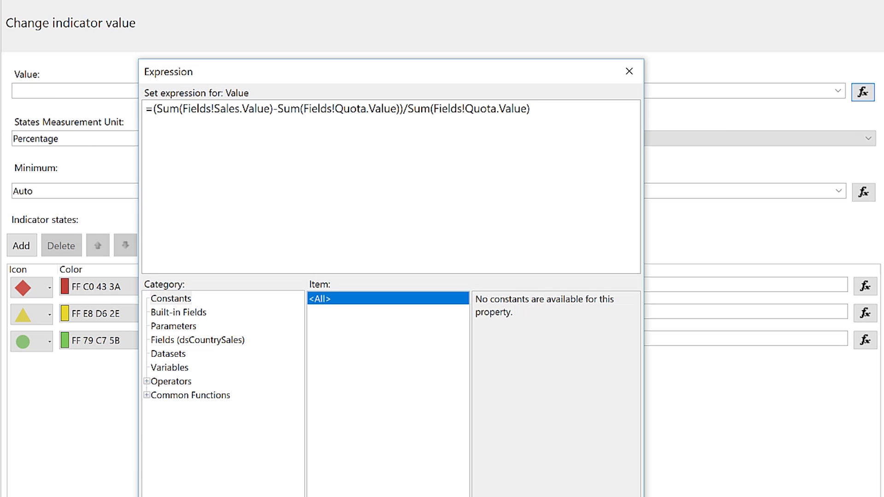
pyautogui.press('Return')
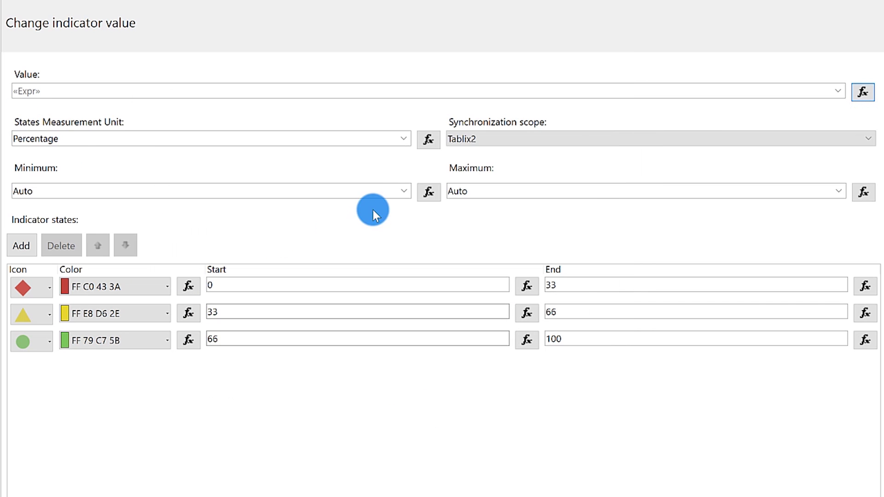
pyautogui.click(402, 142)
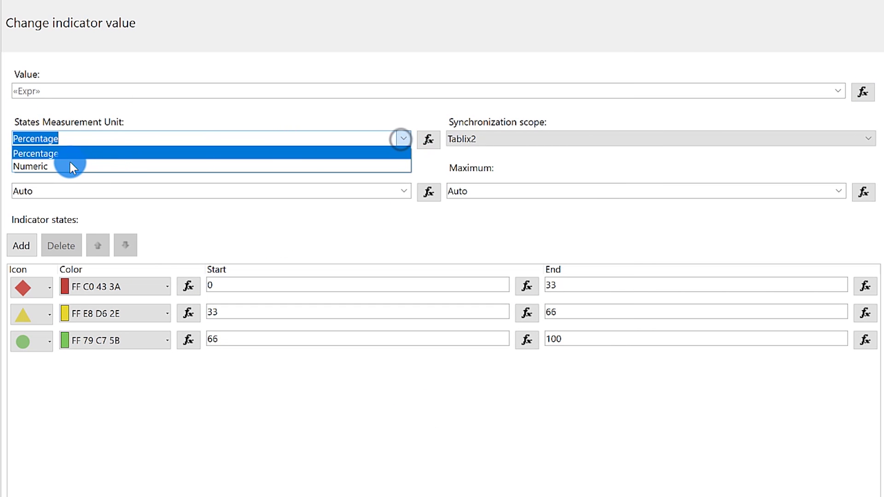
# Switch indicator states to Numeric: red blank to -0.1, yellow -0.1 to 0, green 0 to blank.
pyautogui.click(67, 166)
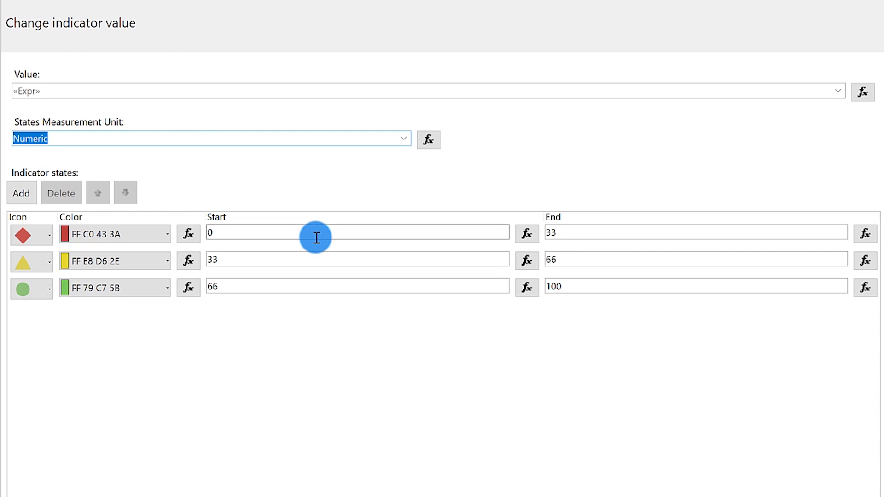
pyautogui.click(228, 233)
pyautogui.press('BackSpace')
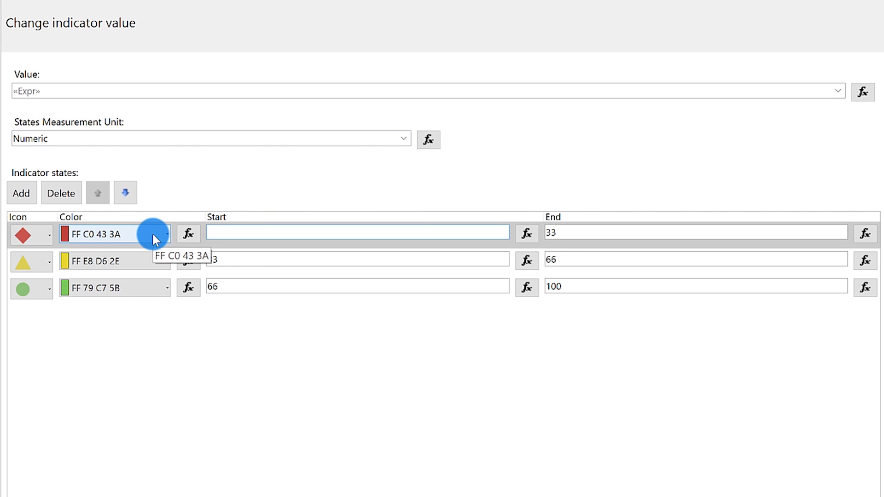
pyautogui.click(566, 236)
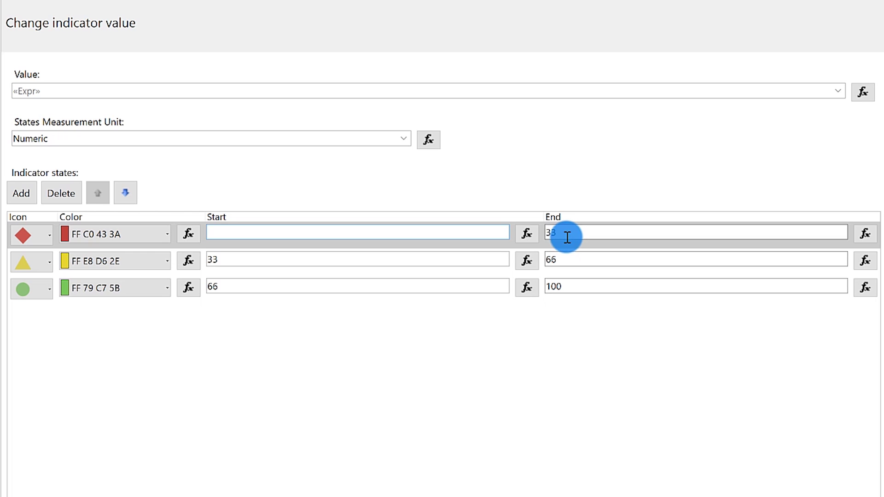
pyautogui.hotkey('ctrl', 'a')
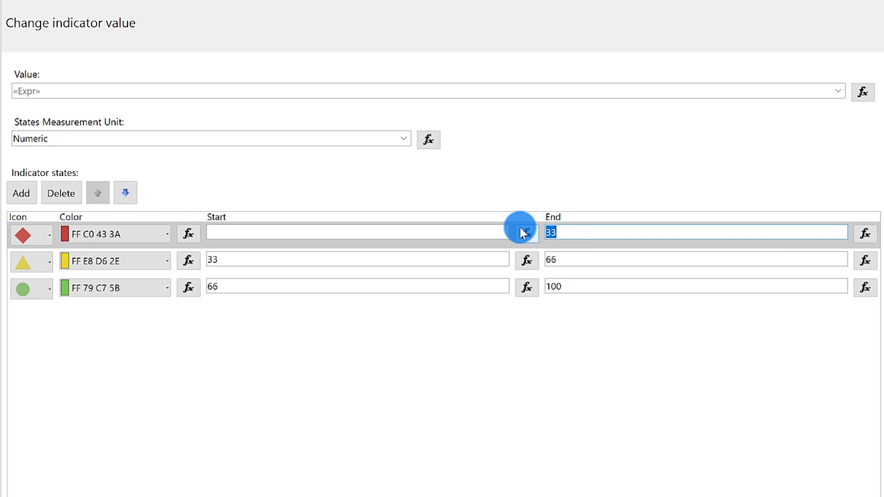
pyautogui.write('-.1')
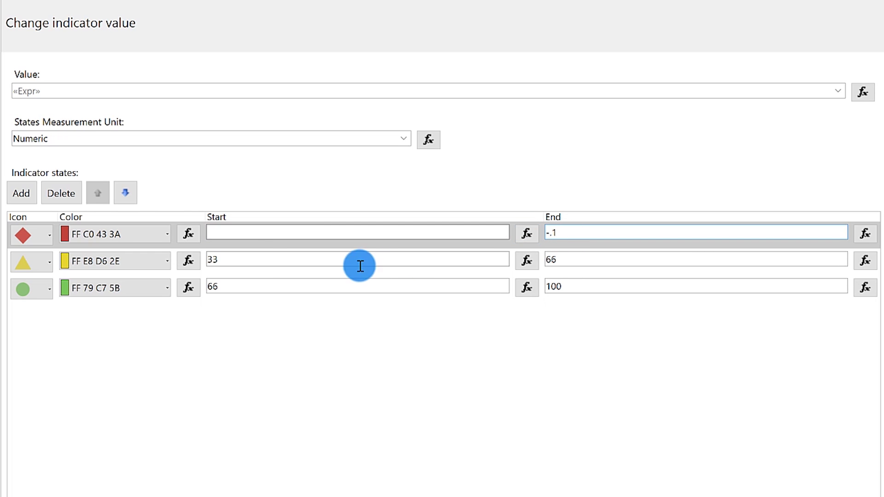
pyautogui.click(244, 261)
pyautogui.write('-.1')
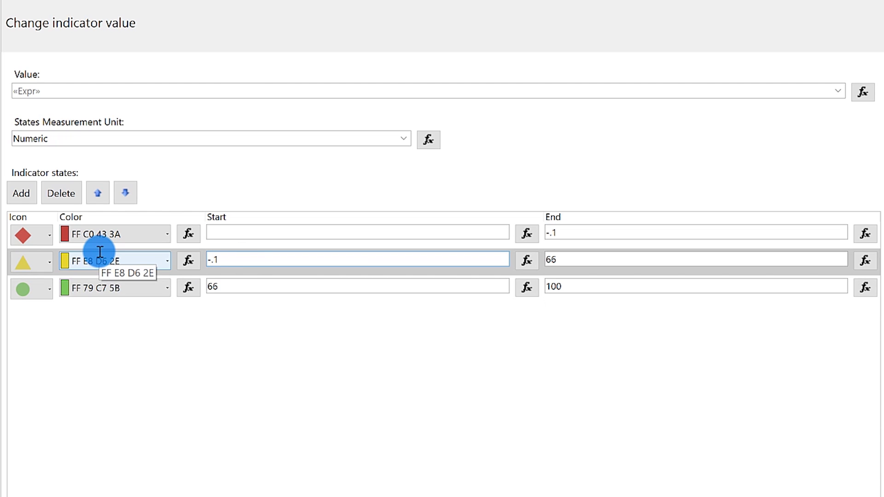
pyautogui.click(585, 264)
pyautogui.write('0')
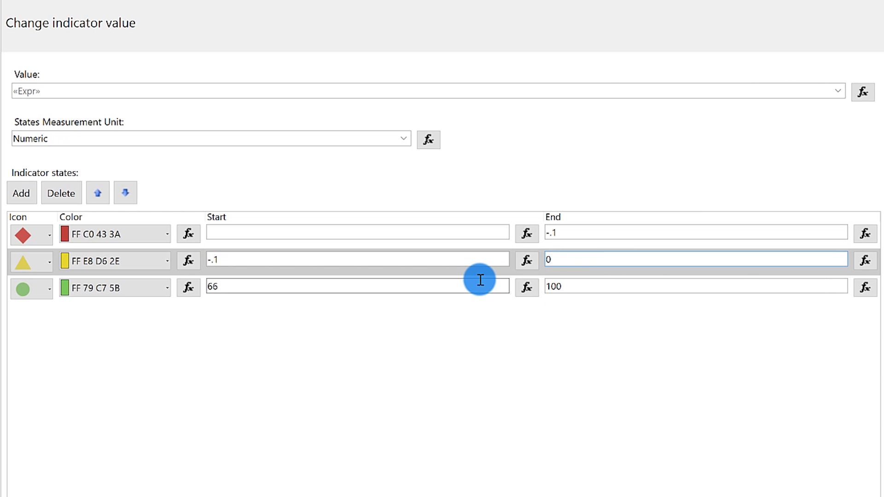
pyautogui.click(235, 288)
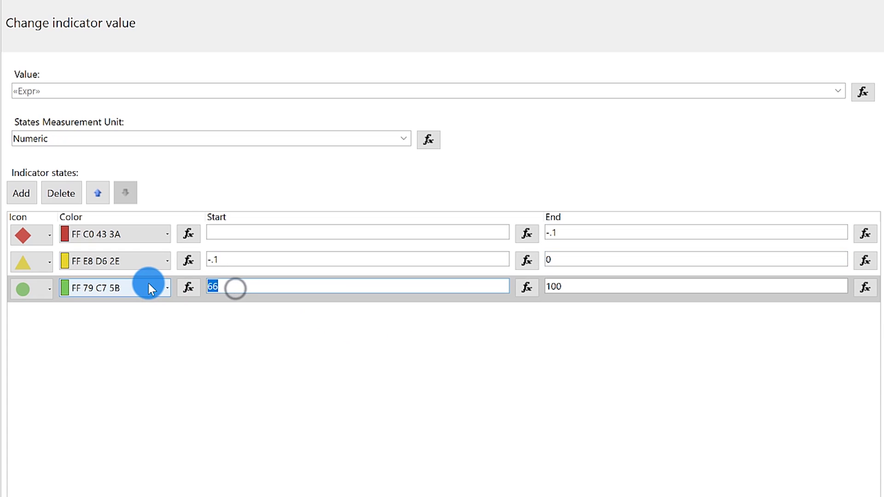
pyautogui.write('0')
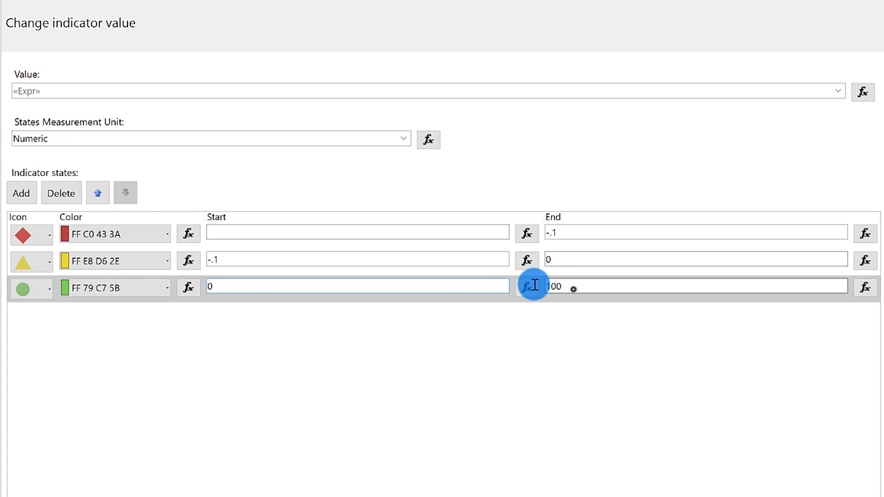
pyautogui.click(574, 289)
pyautogui.press('BackSpace')
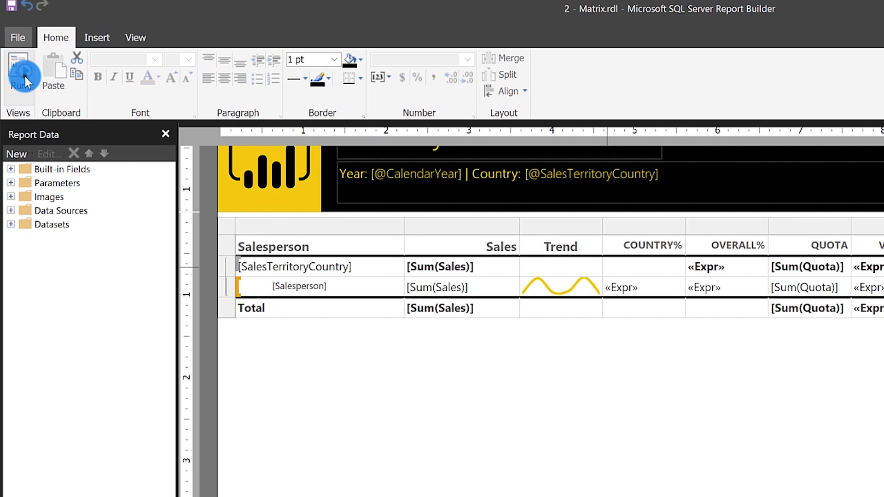
pyautogui.click(25, 77)
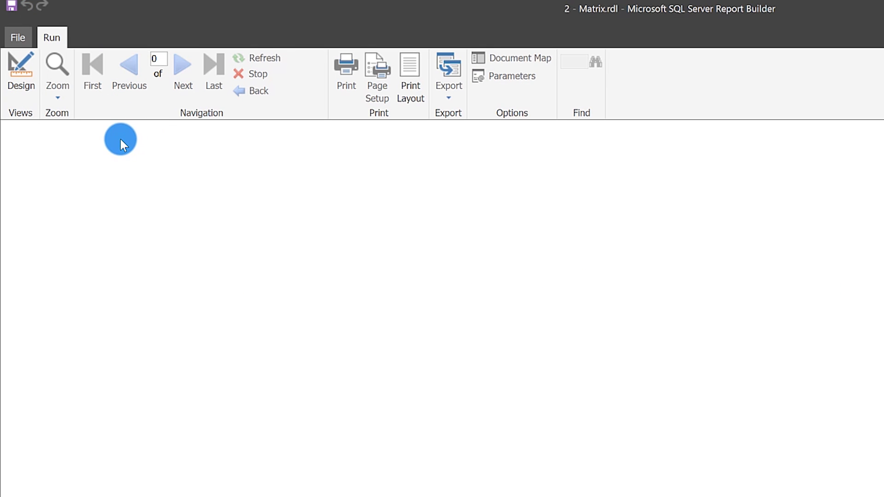
# Run the report with Year 2011 and Country set to (All).
pyautogui.click(102, 130)
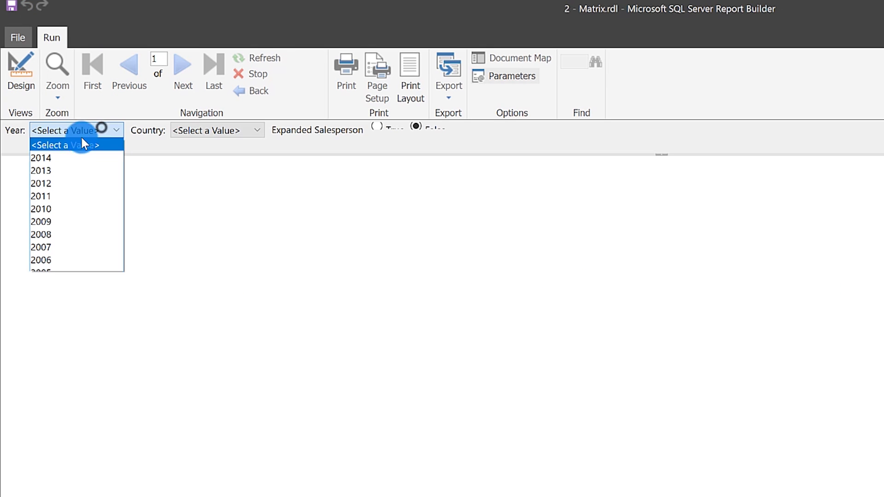
pyautogui.click(52, 197)
pyautogui.click(230, 129)
pyautogui.click(181, 160)
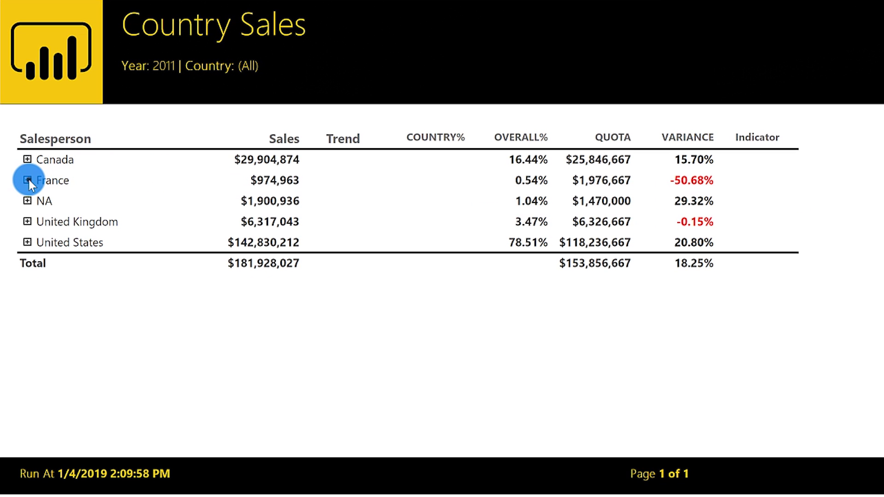
# Expand and collapse France, then expand Canada to show its salespeople's indicators.
pyautogui.click(27, 180)
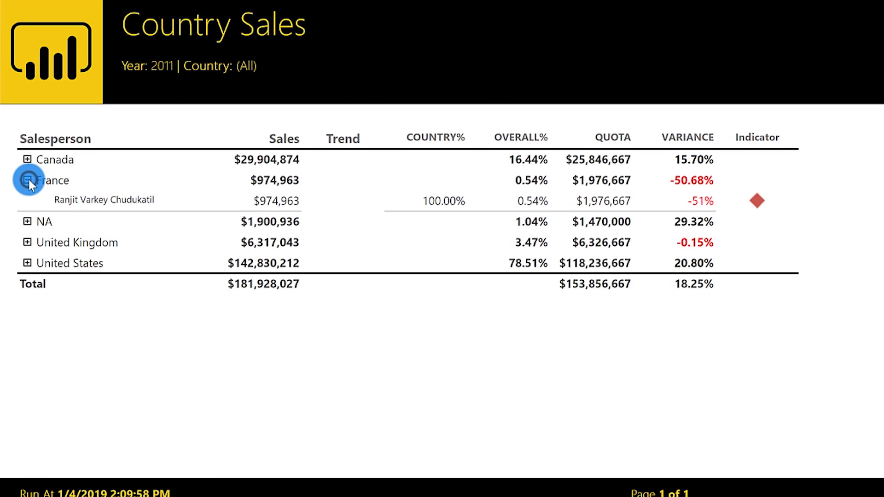
pyautogui.click(27, 180)
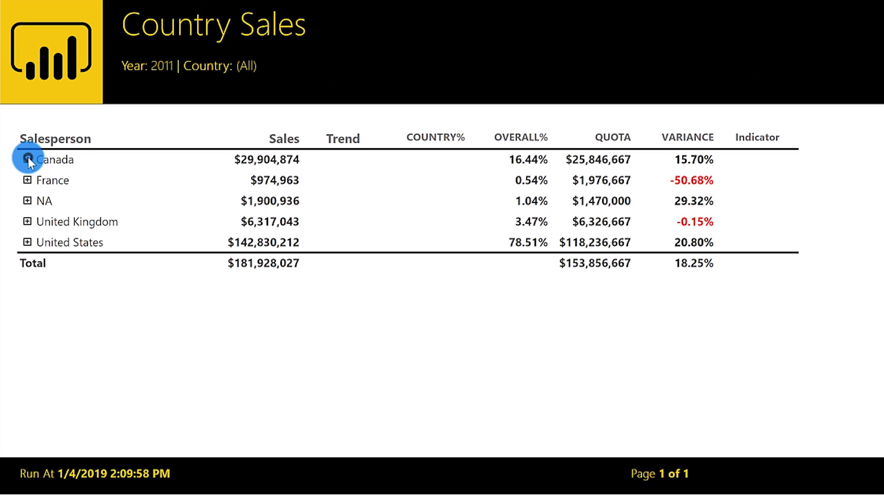
pyautogui.click(27, 160)
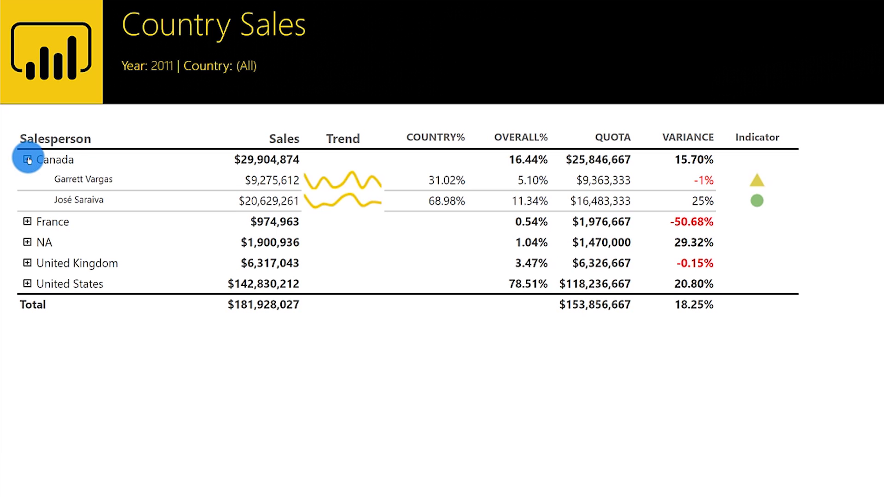